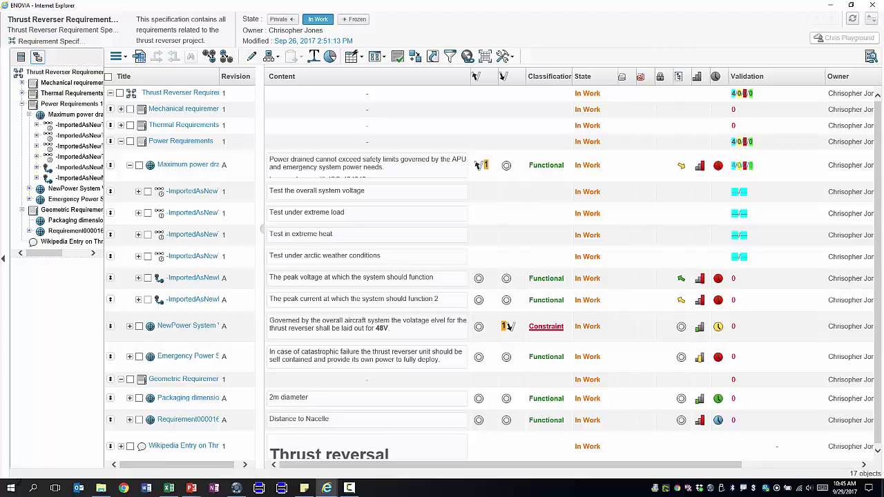
Switch from ENOVIA to the CATIA session showing the thrust reverser model.
key(alt+Tab)
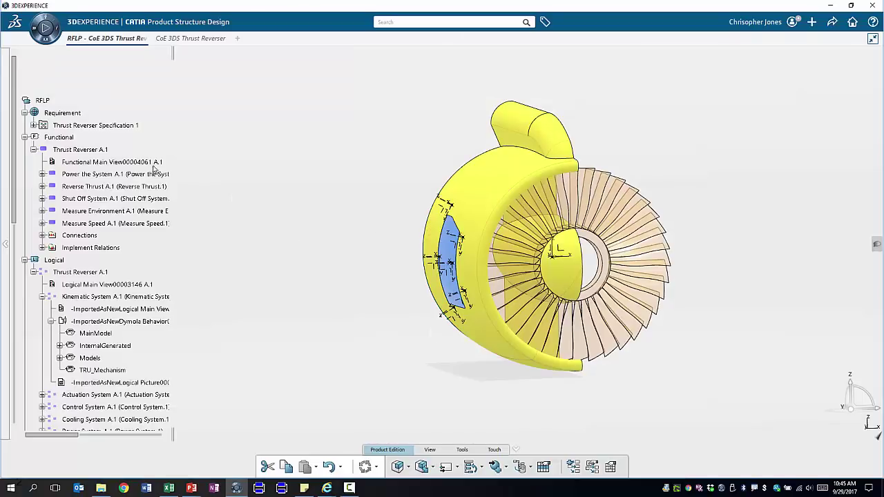
Browse the requirement specification in the tree, then open the functional Thrust Reverser A.1 diagram.
click(34, 126)
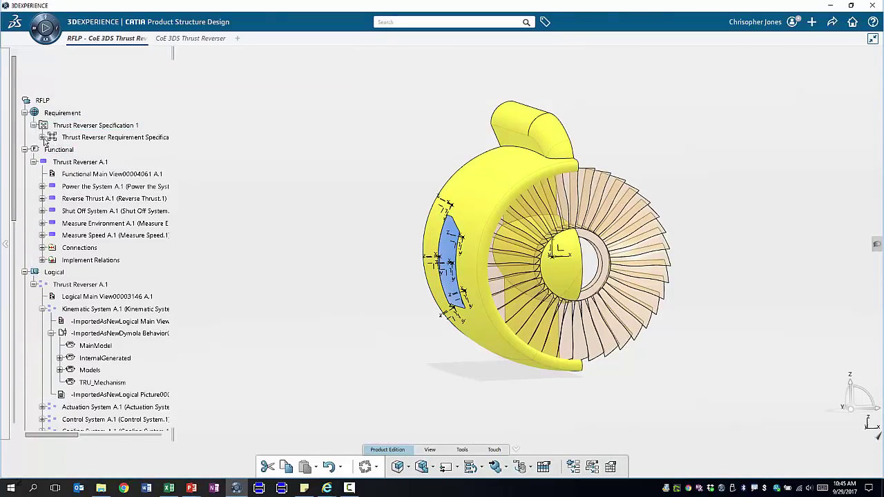
click(42, 137)
click(42, 138)
click(34, 125)
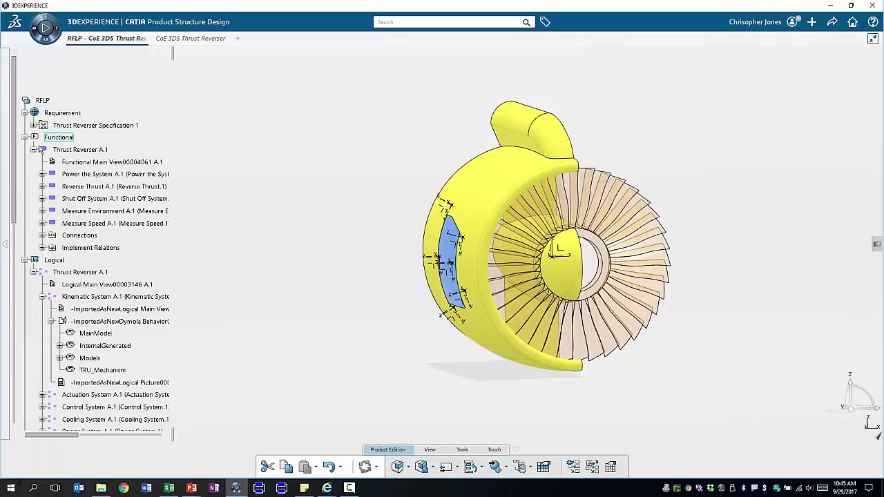
click(79, 150)
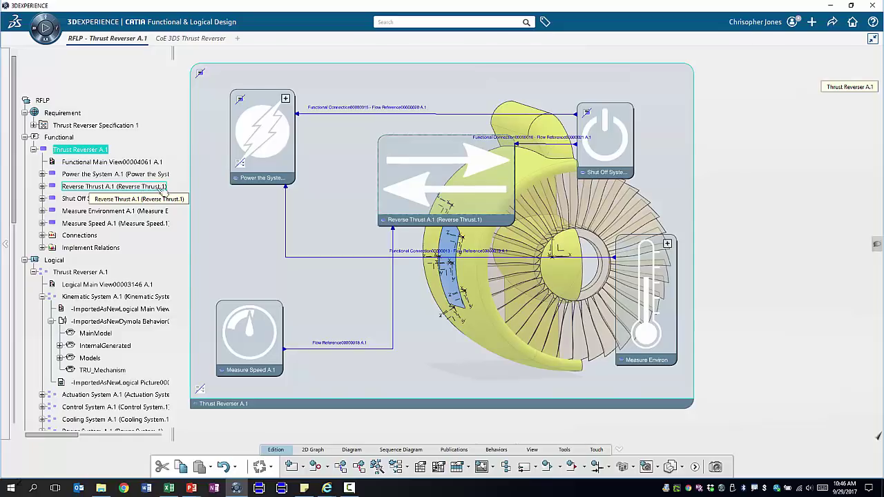
Review the requirements implemented by Power the System, then drill into its internal diagram.
click(242, 102)
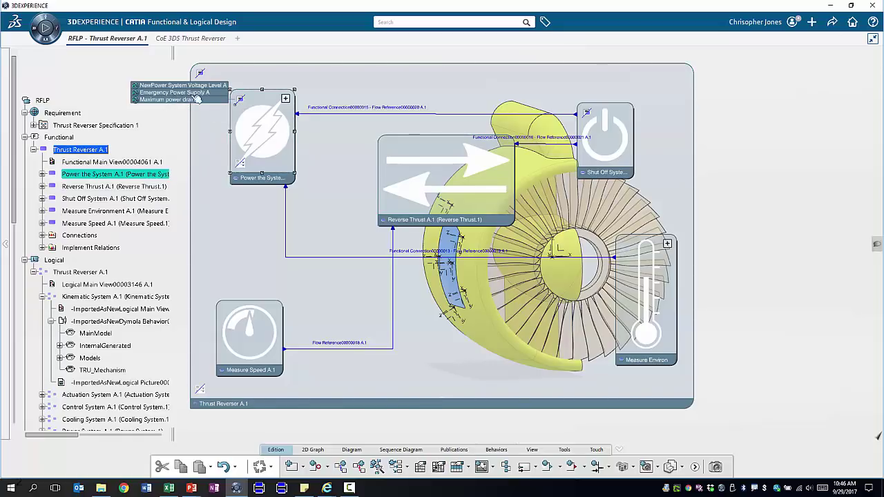
click(239, 171)
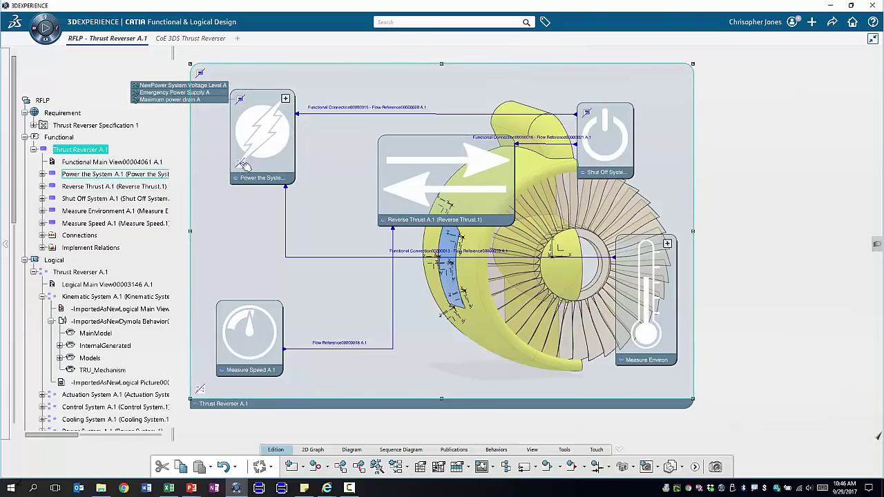
click(239, 166)
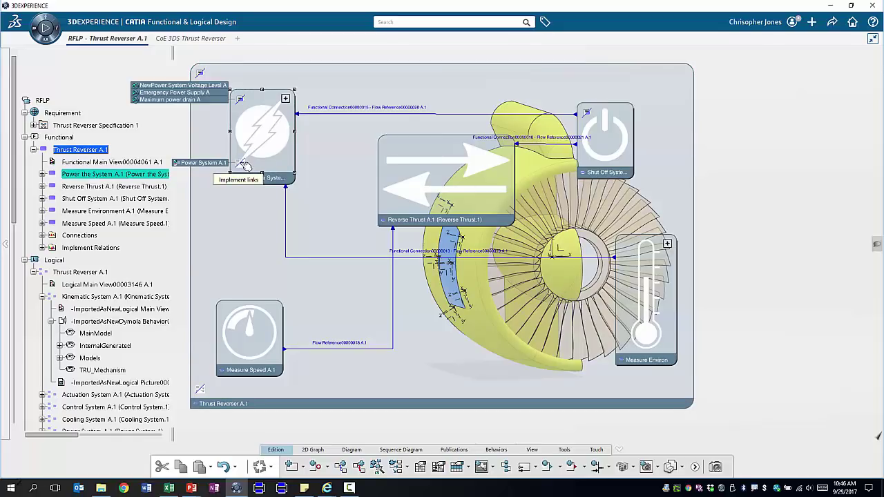
click(232, 142)
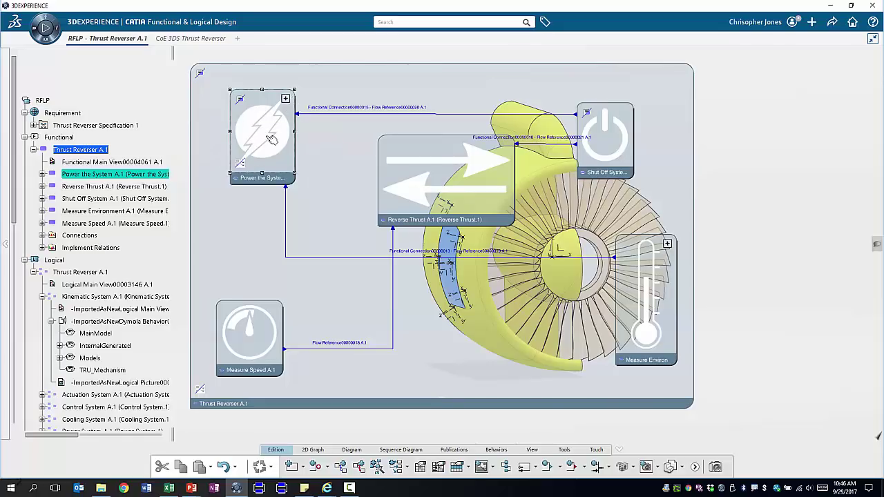
double_click(273, 146)
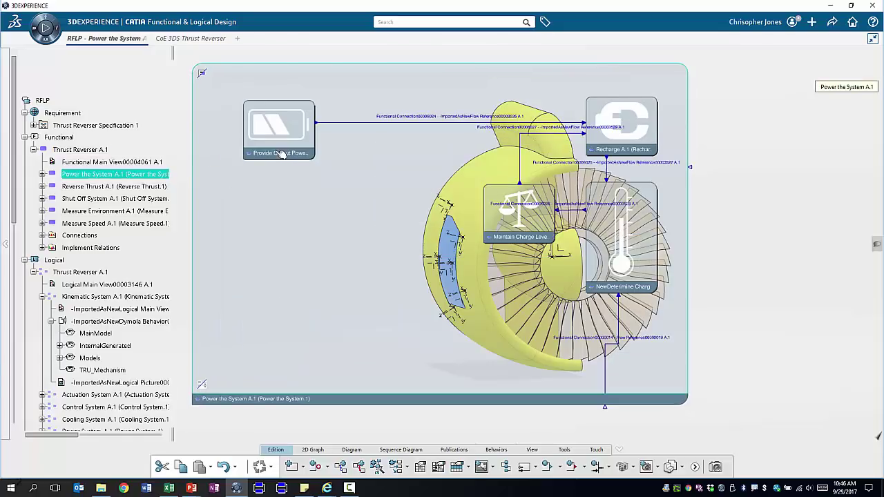
Inspect Power System in the logical Thrust Reverser A.1 diagram, then open physical CoE 3DS Thrust Reverser A.1.
click(34, 150)
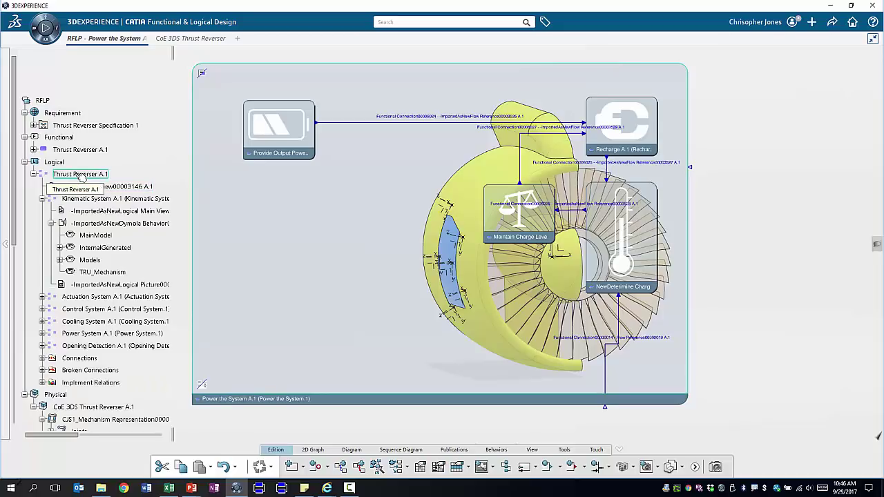
double_click(81, 175)
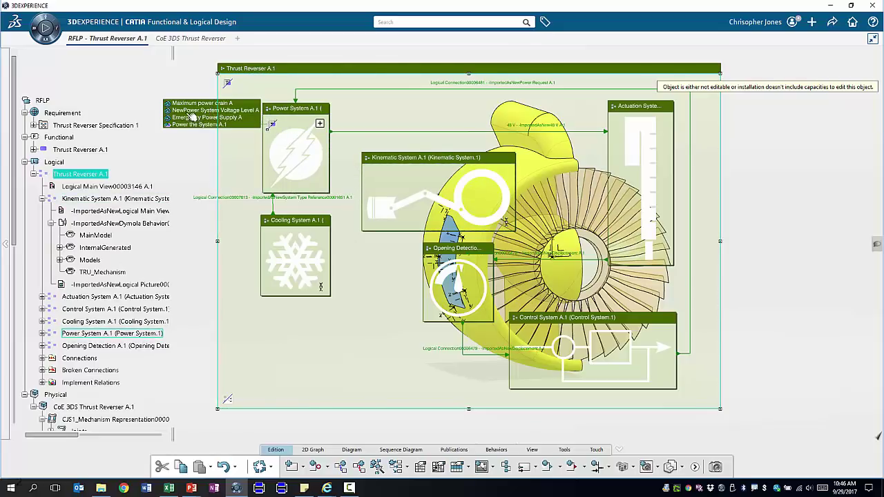
click(271, 124)
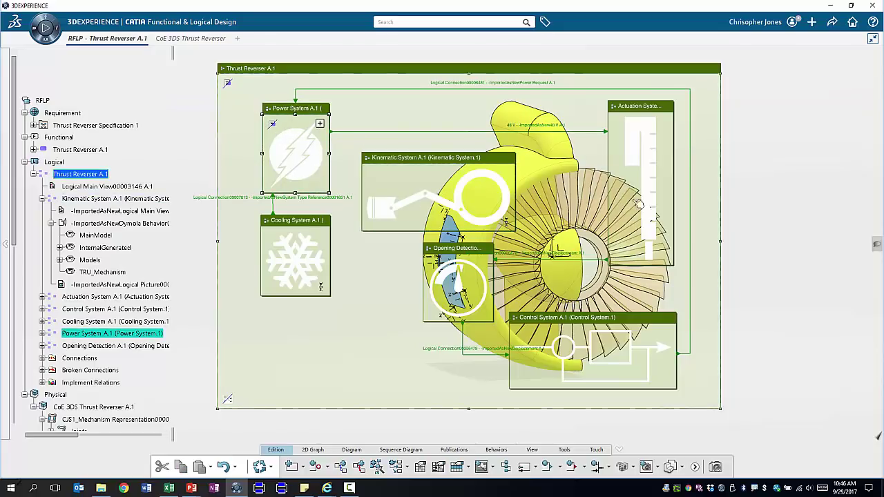
double_click(72, 408)
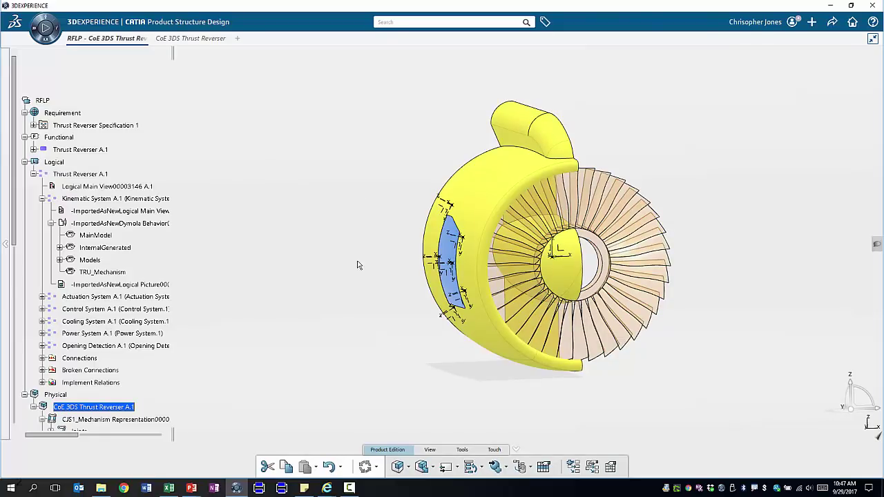
Drive Command.1 through the door's 0–150 mm travel in the Mechanism Player, viewing the fan head-on.
scroll(116, 354, down, 2)
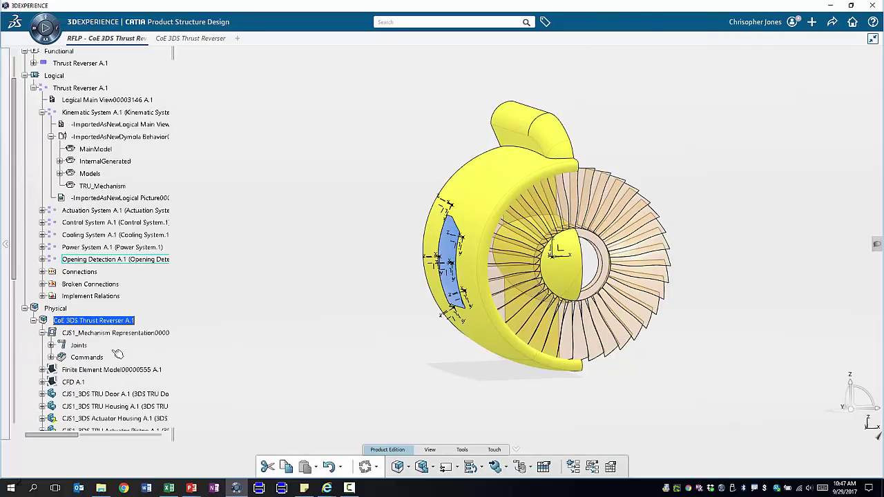
double_click(87, 358)
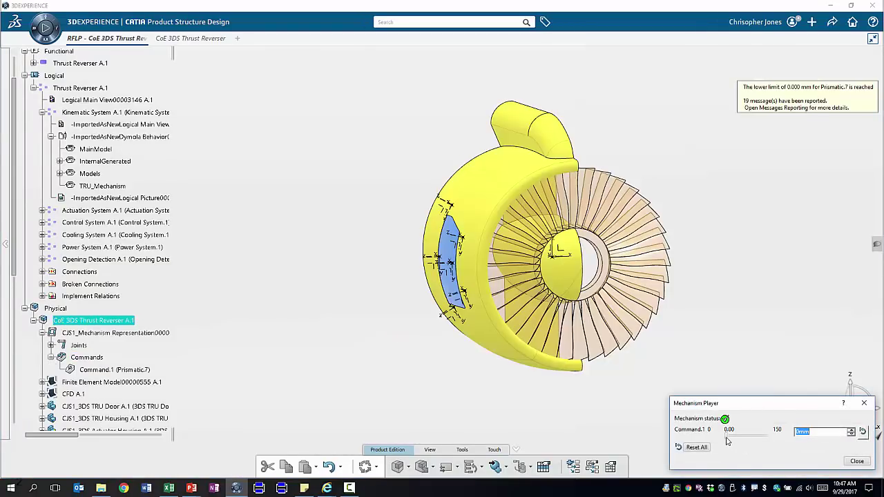
drag(730, 435, 758, 434)
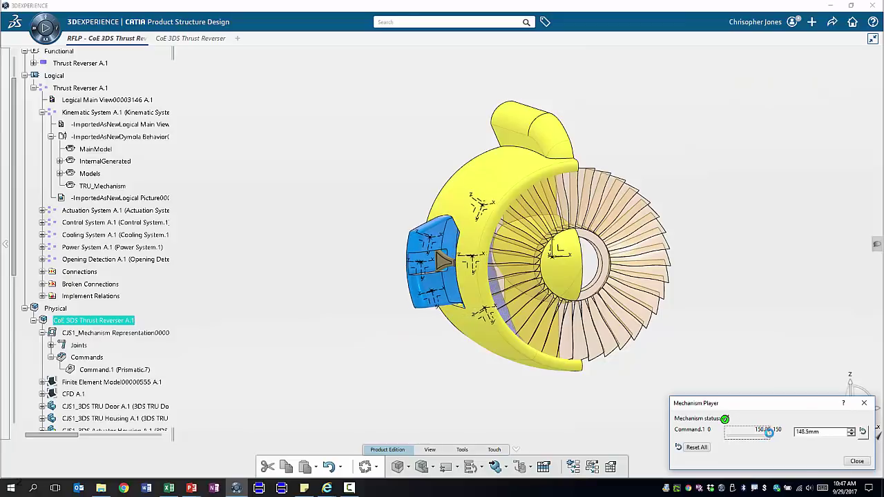
mouse_move(772, 436)
mouse_down()
mouse_move(726, 437)
mouse_move(772, 434)
mouse_up()
middle_drag(718, 286, 561, 299)
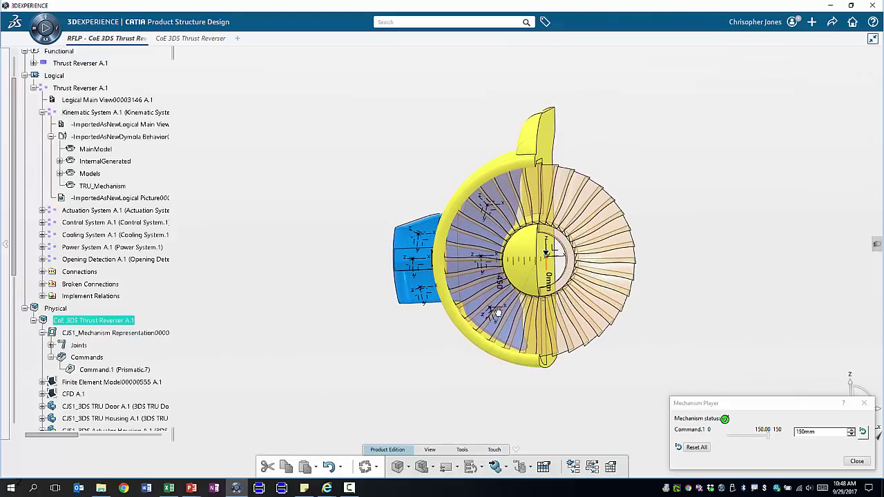
middle_drag(474, 311, 534, 312)
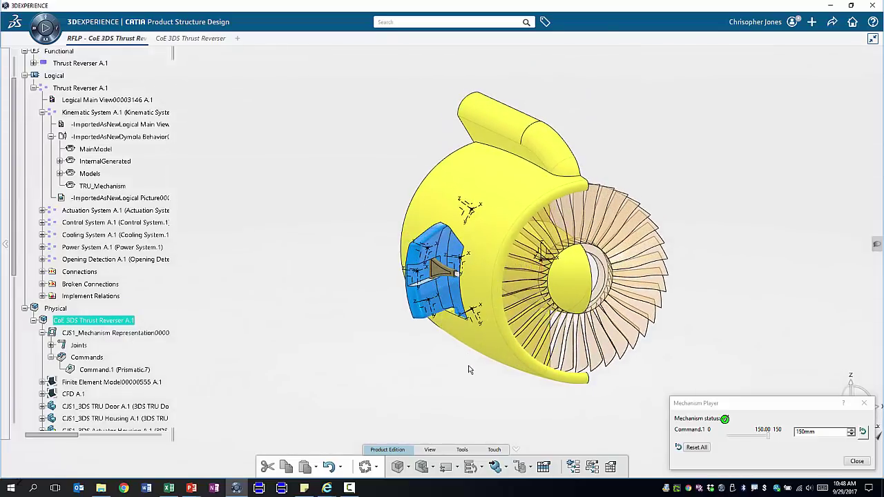
middle_drag(509, 351, 488, 319)
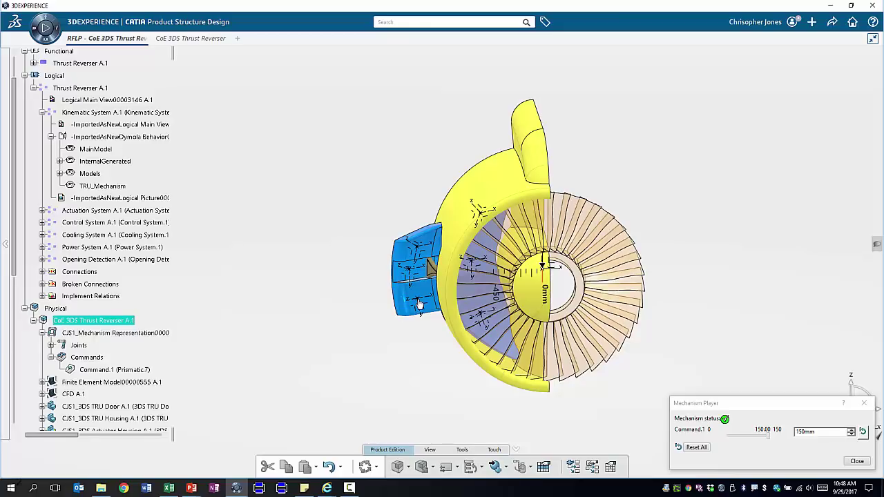
click(857, 461)
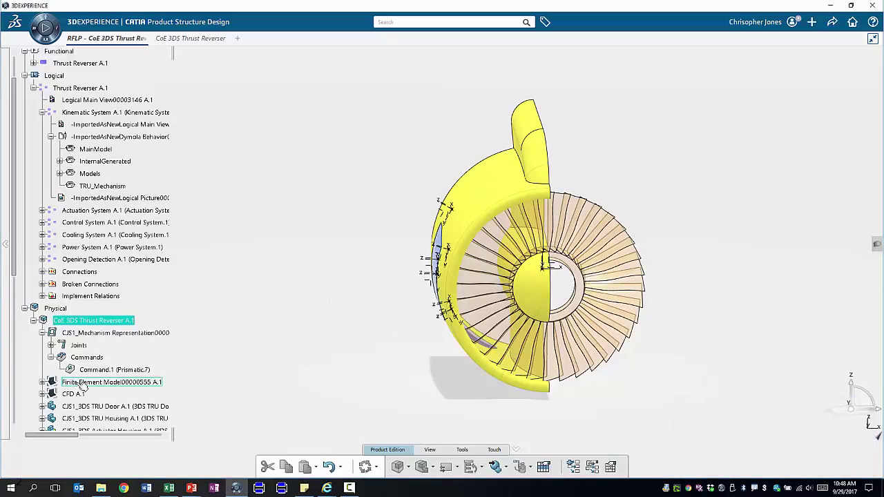
right_click(80, 384)
click(126, 217)
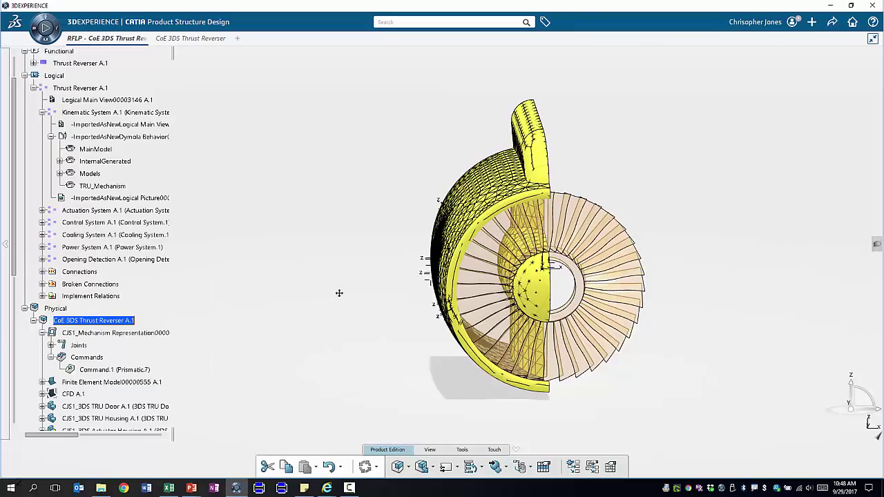
middle_drag(340, 292, 383, 282)
right_click(97, 384)
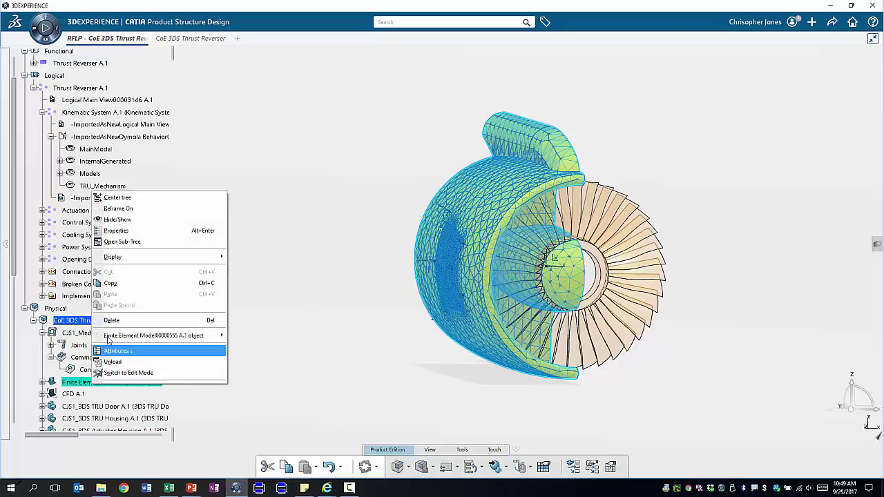
click(132, 239)
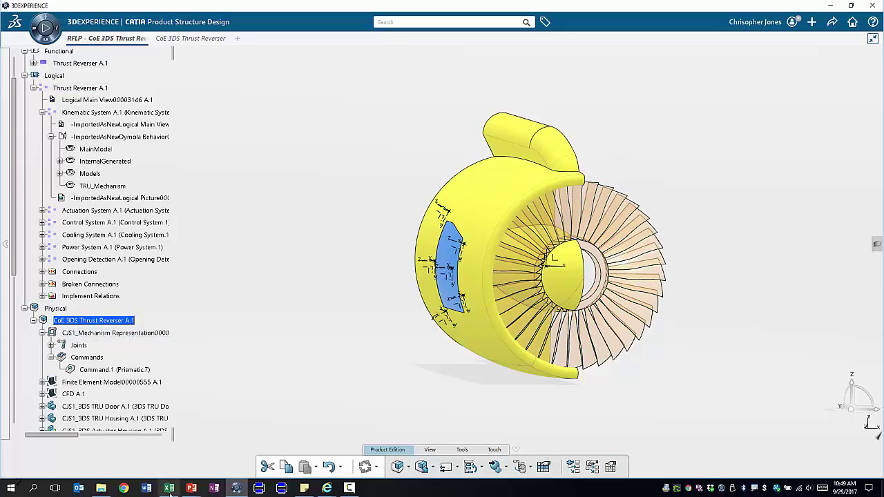
mouse_move(168, 488)
click(207, 428)
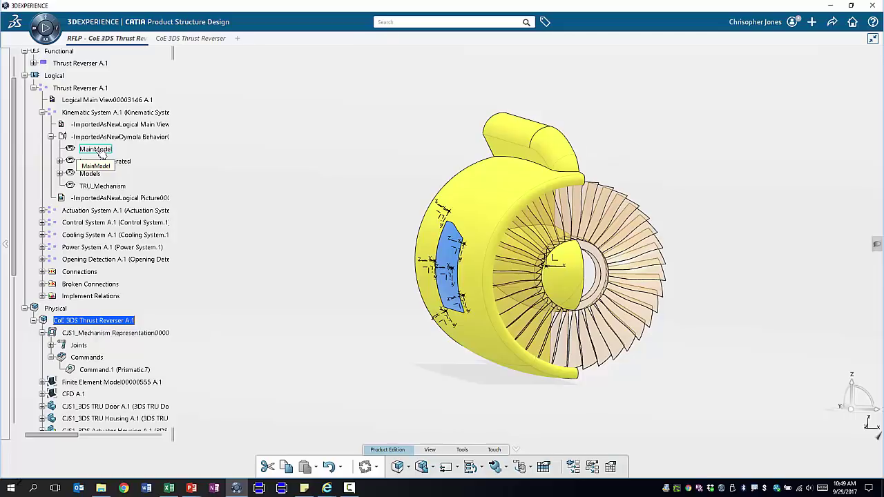
Open the MainModel diagram and show tRU_Kinematic's class definition, TRU_Mechanism.
click(101, 152)
double_click(100, 151)
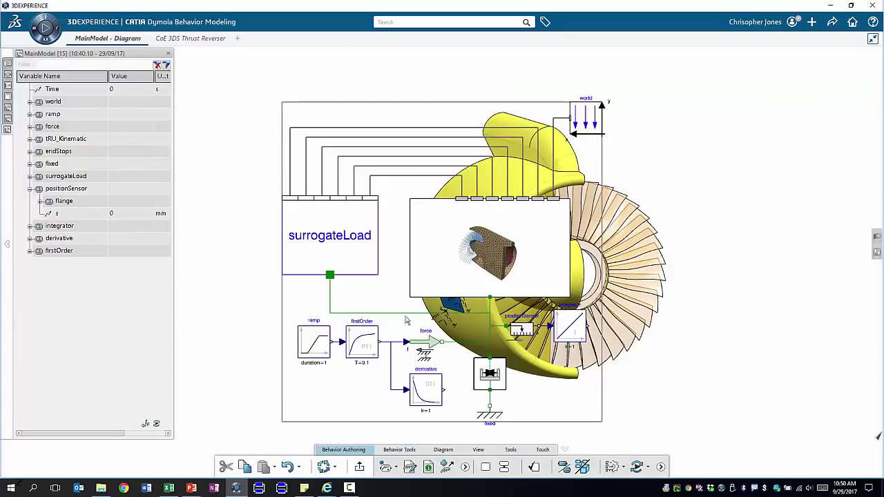
click(448, 246)
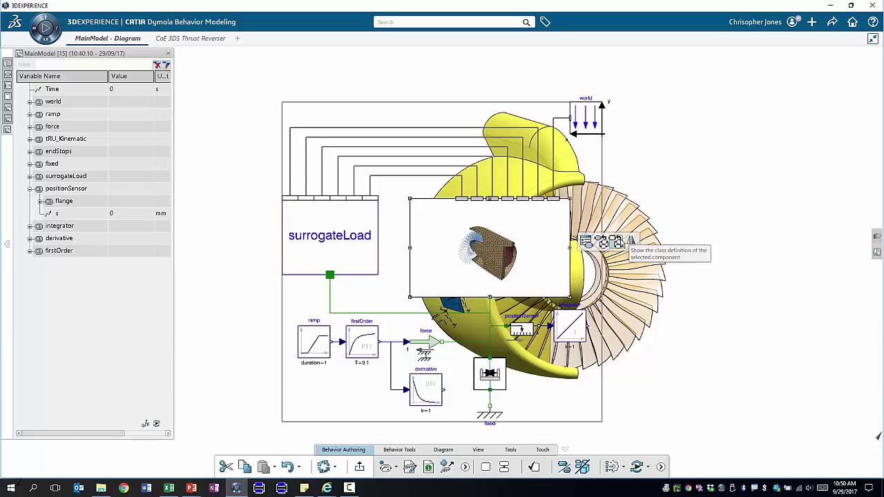
click(617, 244)
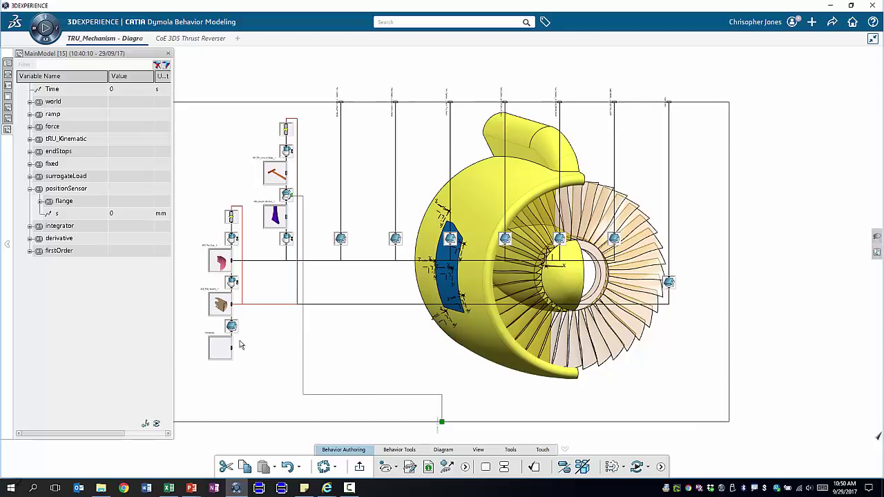
click(275, 217)
Back in MainModel, select surrogateLoad and simulate, producing result set 18.
click(9, 95)
click(131, 77)
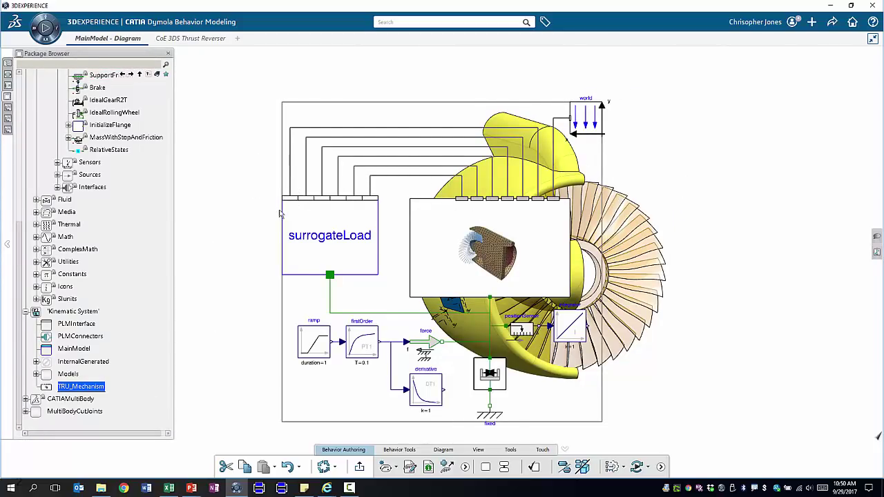
click(354, 212)
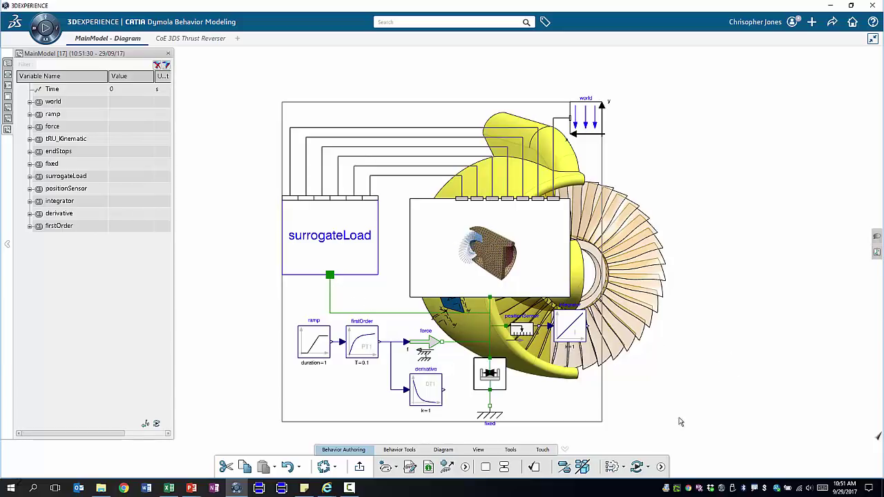
click(637, 467)
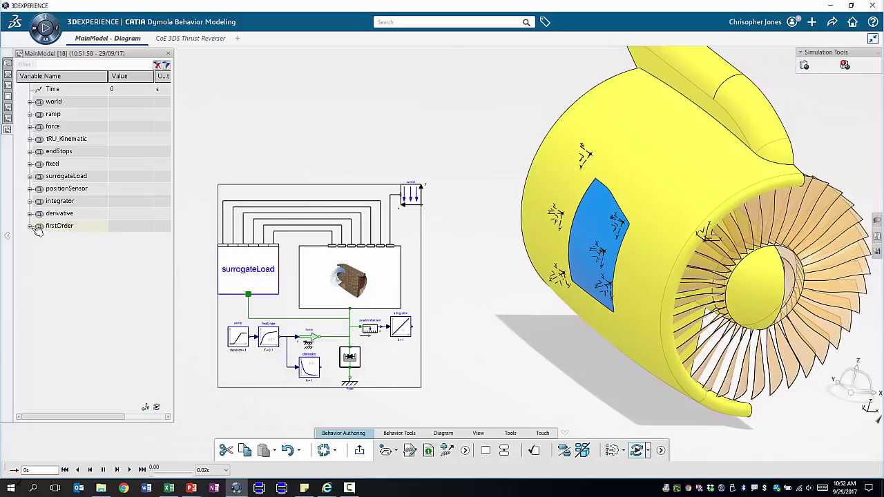
Plot positionSensor.s in Plot 1 and play back the 10 s simulation animation.
click(30, 189)
click(40, 201)
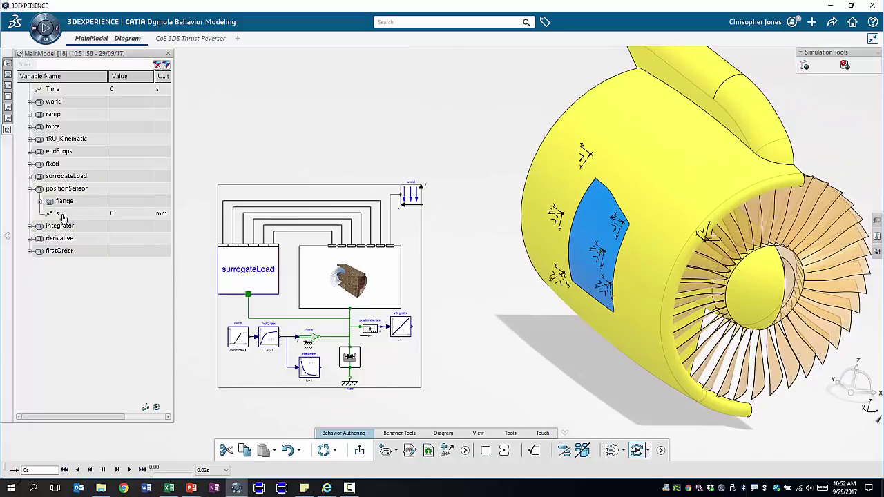
drag(58, 214, 388, 65)
click(129, 470)
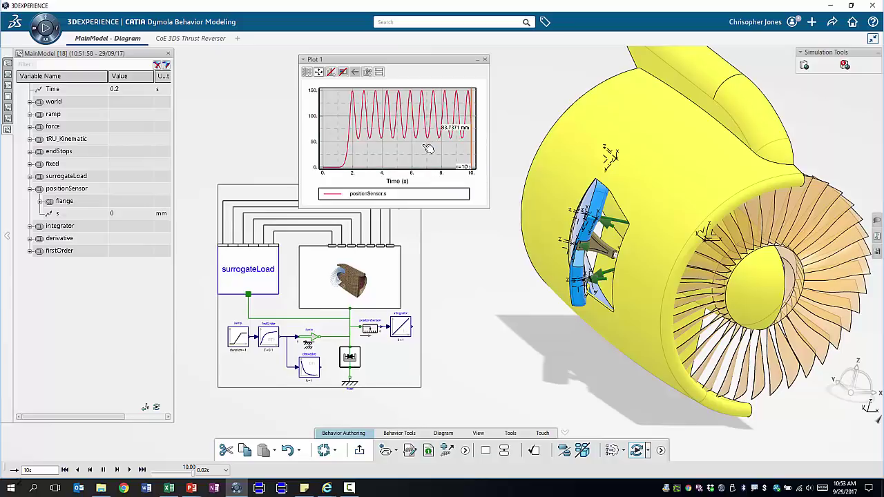
click(357, 270)
Close Plot 1 and open the TRU_Mechanism sub-diagram.
click(637, 450)
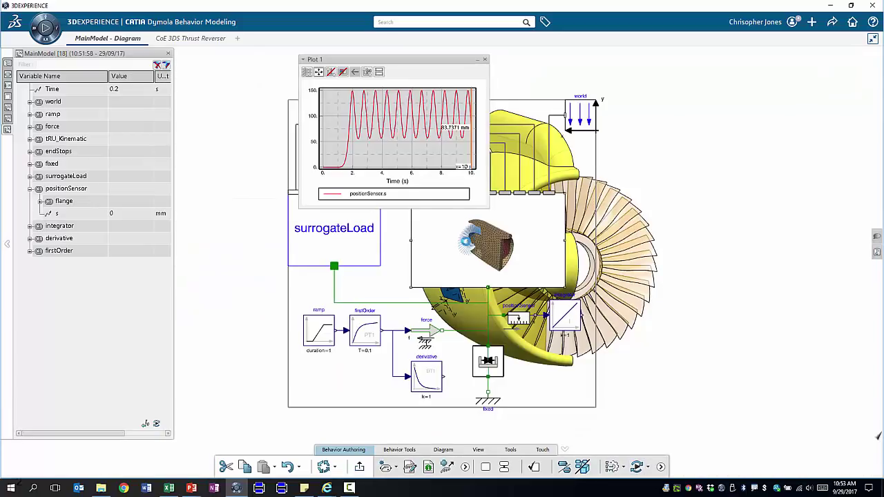
click(486, 61)
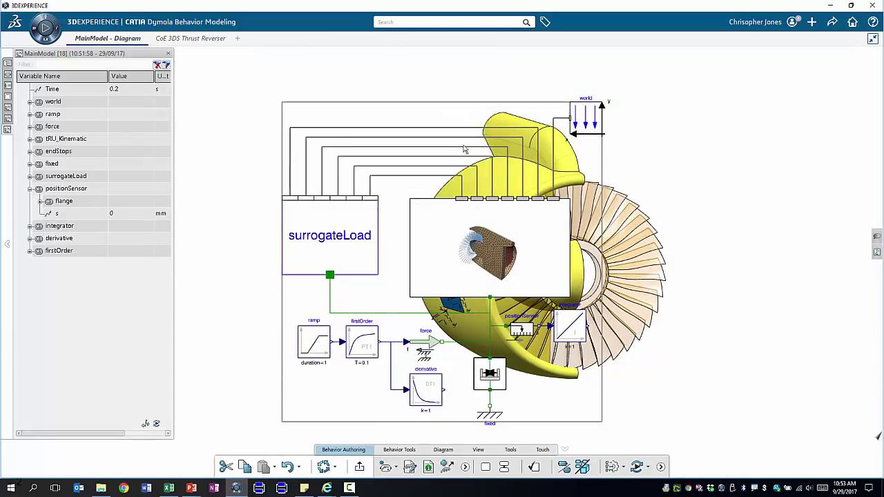
right_click(430, 247)
click(617, 244)
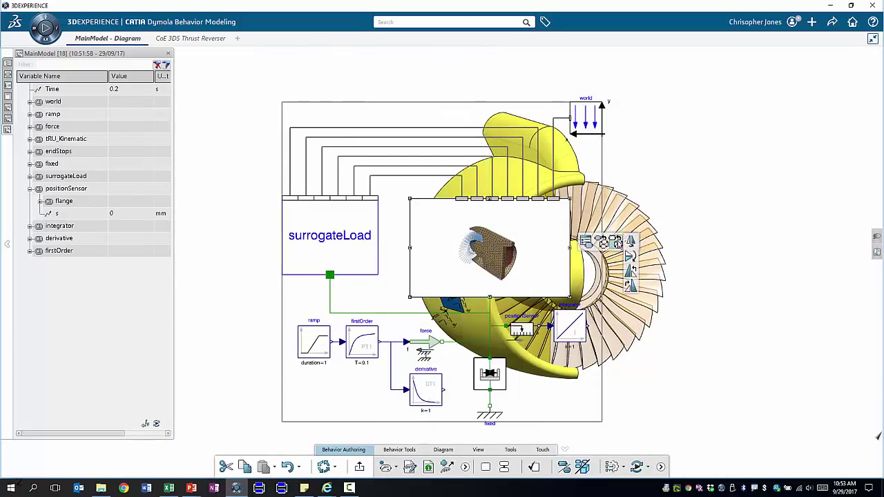
click(631, 256)
Add a Translational SpringDamper to TRU_Mechanism and connect it to the neighbouring component.
click(8, 97)
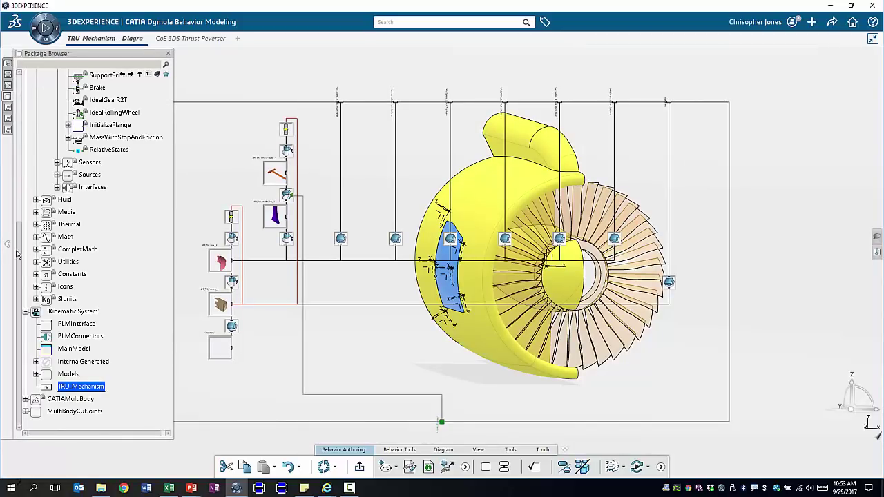
scroll(103, 239, up, 5)
drag(109, 239, 314, 209)
scroll(314, 210, up, 5)
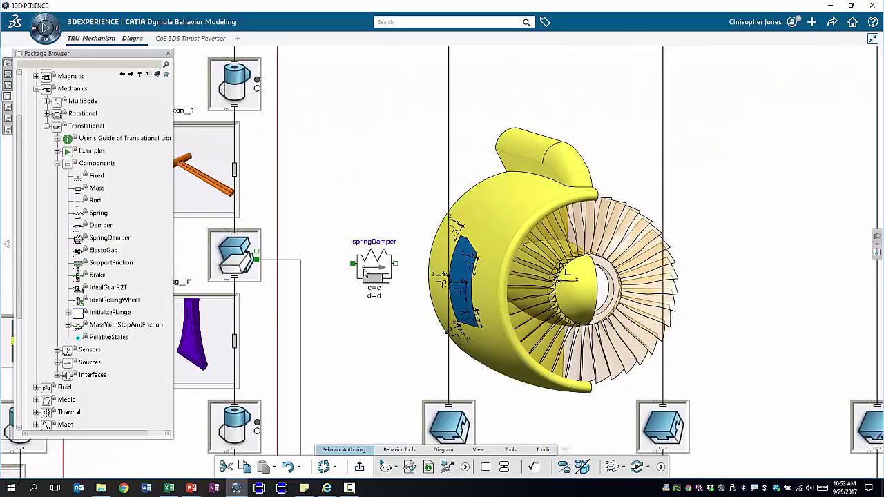
click(371, 261)
drag(371, 261, 257, 262)
mouse_move(378, 291)
mouse_down()
mouse_move(374, 230)
mouse_move(402, 241)
mouse_move(257, 253)
mouse_up()
Set the springDamper to stiffness c=10e3 N/m and damping d=15e3 N.s/m.
double_click(364, 296)
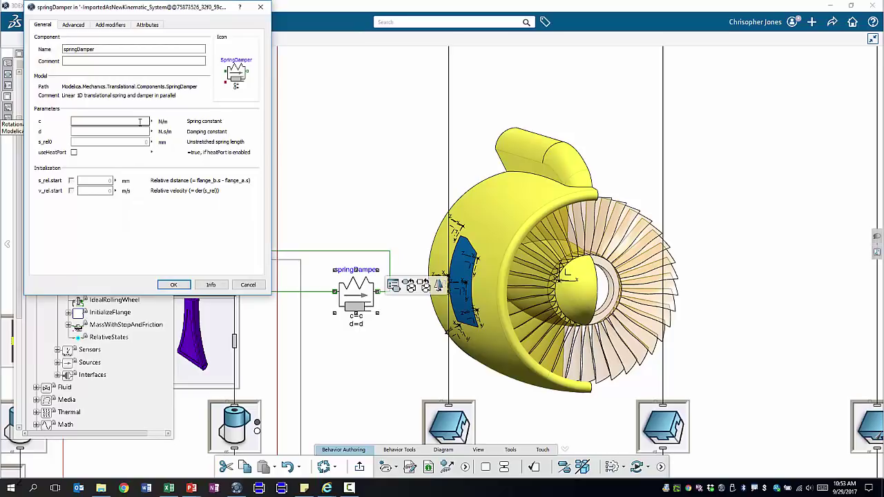
key(Tab)
text(15e3)
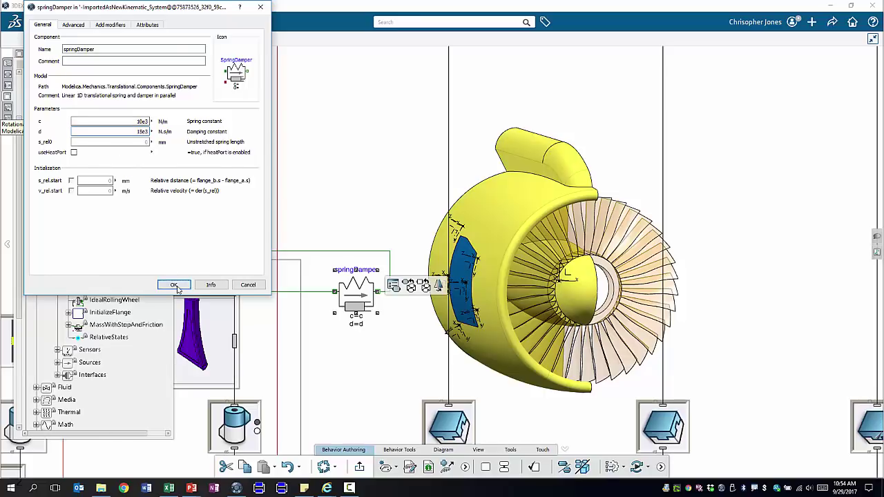
click(175, 286)
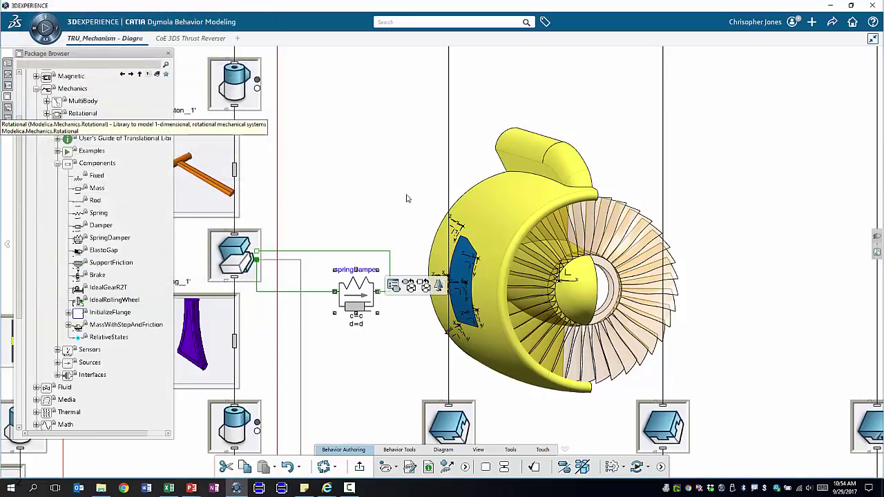
Rerun MainModel as result set 19 and plot positionSensor.s, now settling near 101.7 mm.
click(129, 74)
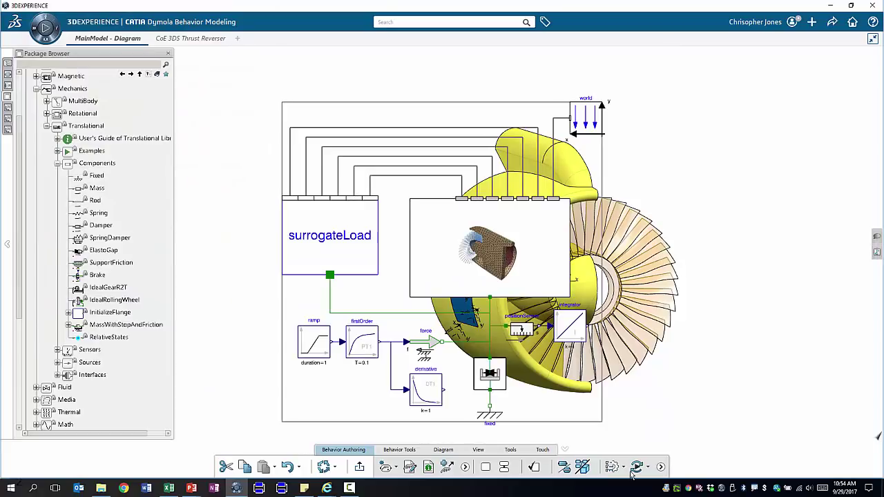
click(635, 471)
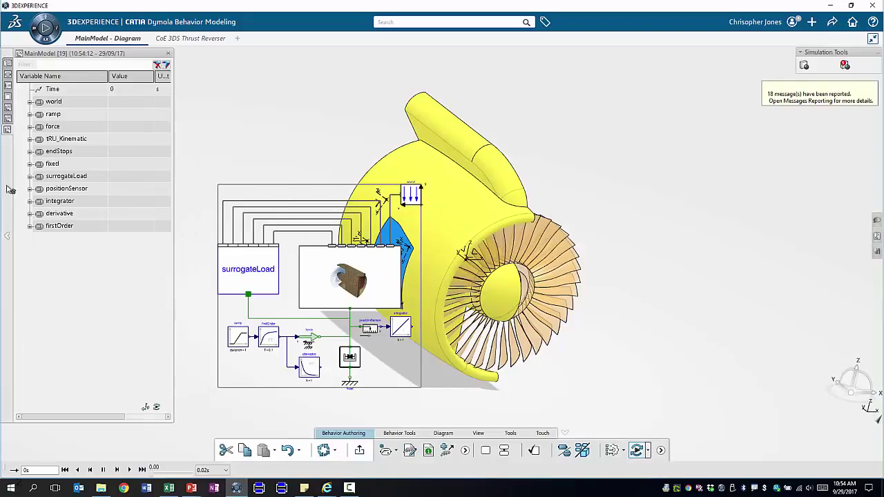
click(31, 189)
click(58, 214)
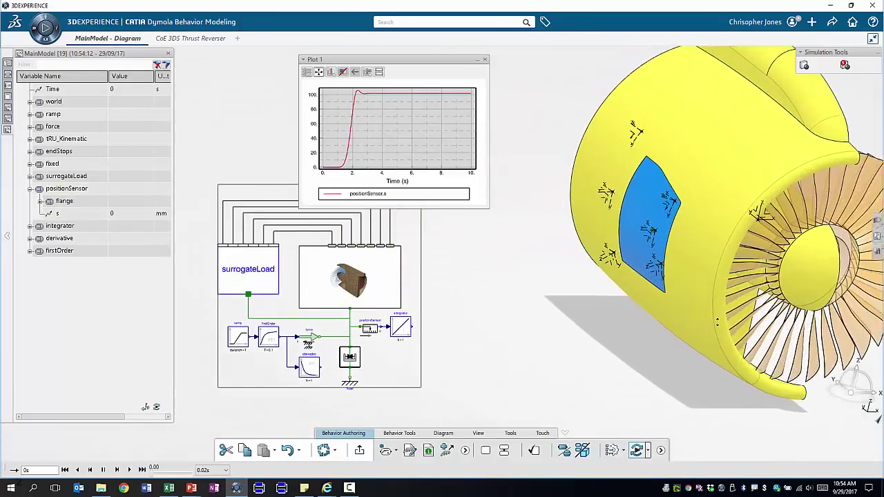
click(129, 470)
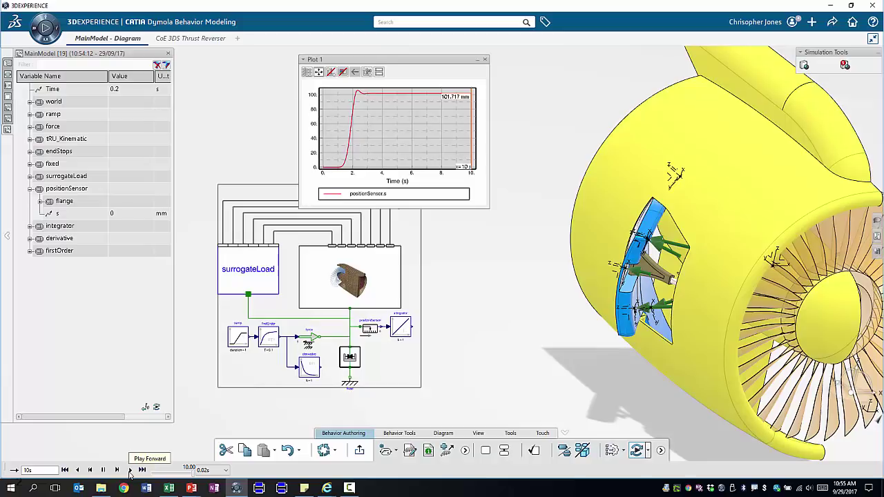
Leave simulation mode, move the engine model aside, and bring up the CoE 3DS Thrust Reverser workflow.
click(637, 450)
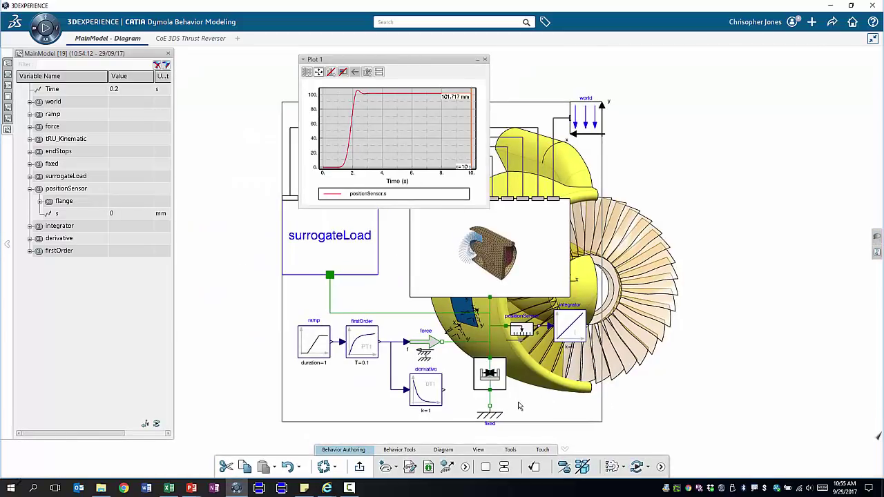
middle_drag(519, 406, 634, 408)
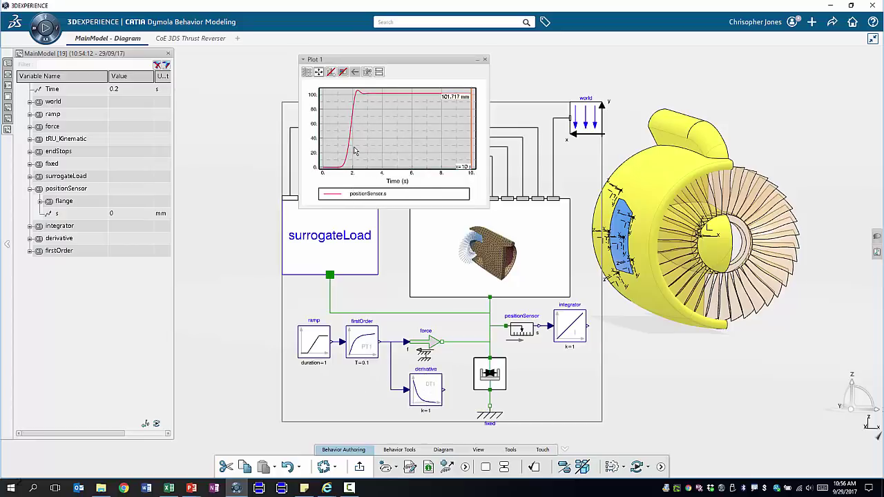
click(189, 39)
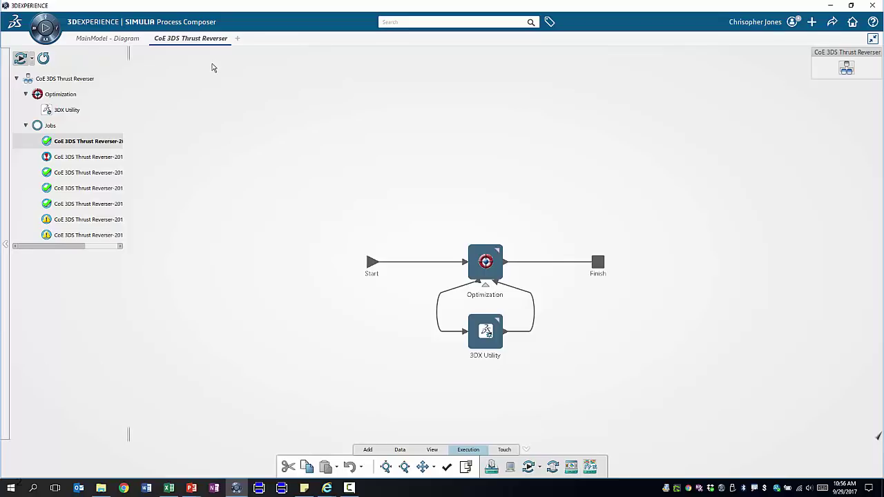
double_click(492, 335)
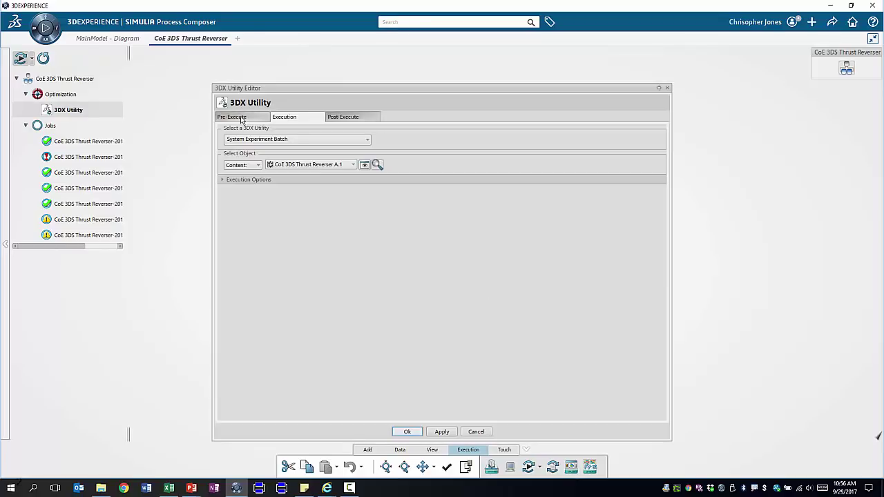
click(241, 118)
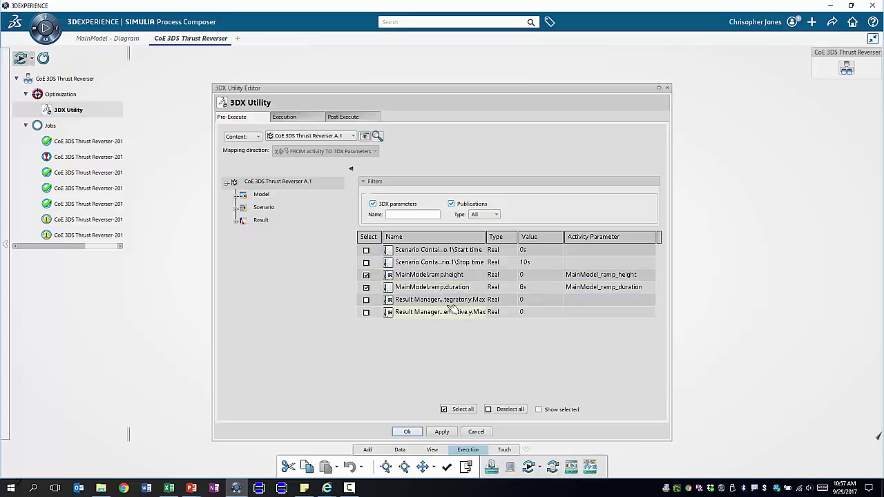
click(352, 116)
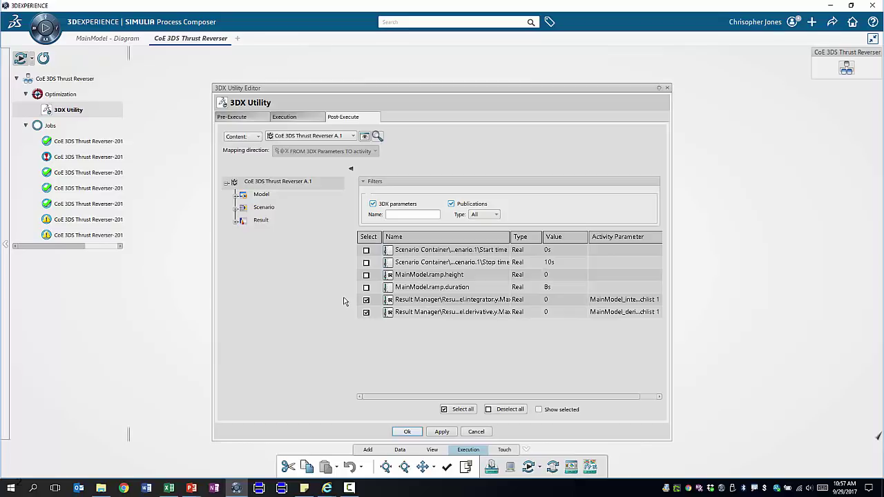
click(476, 432)
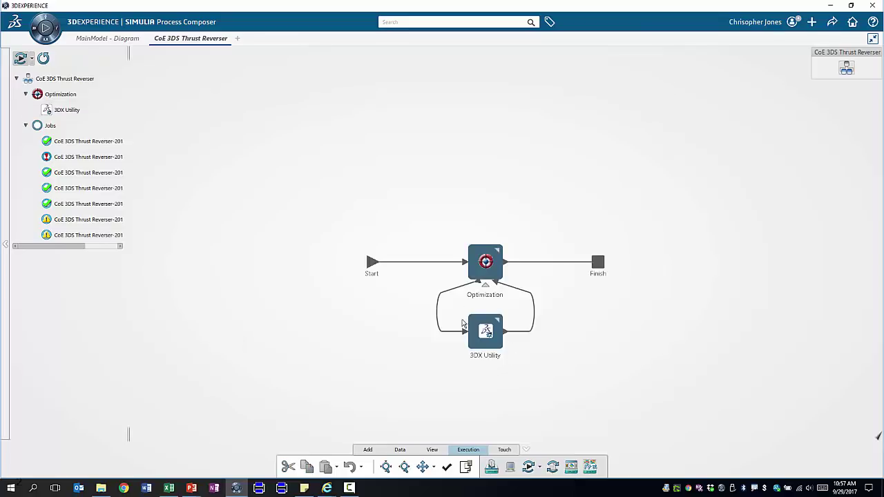
Review the Optimization step's settings: 100 allowed sub-flow runs, design variables and objectives.
click(487, 268)
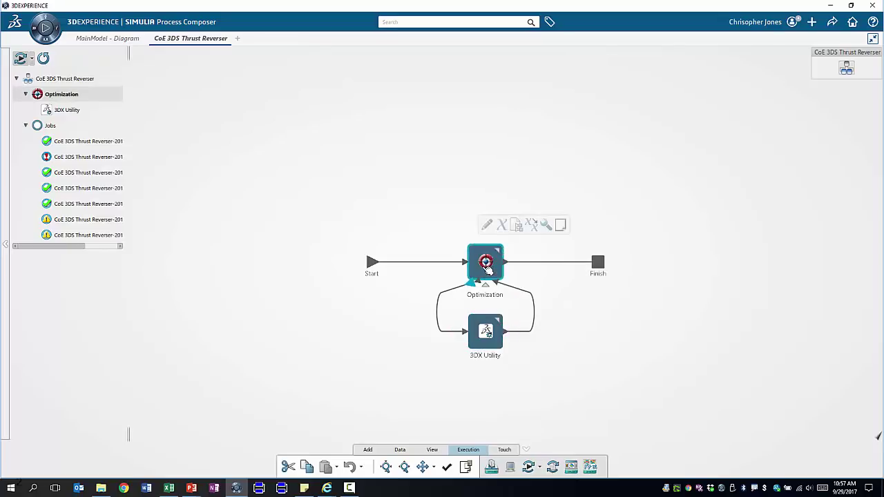
double_click(487, 268)
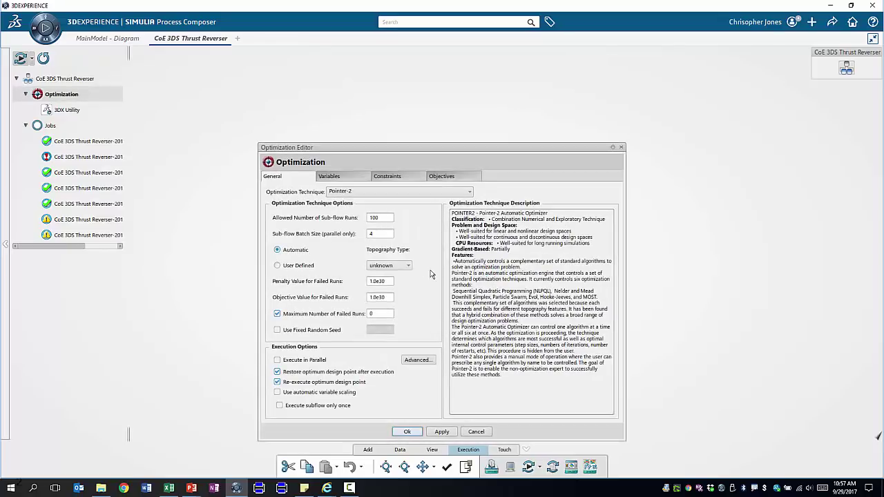
drag(384, 218, 366, 217)
click(329, 176)
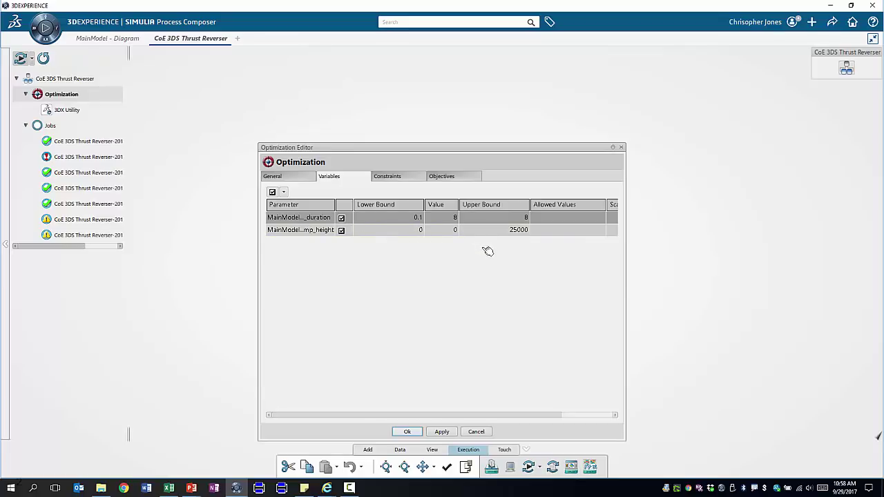
click(447, 178)
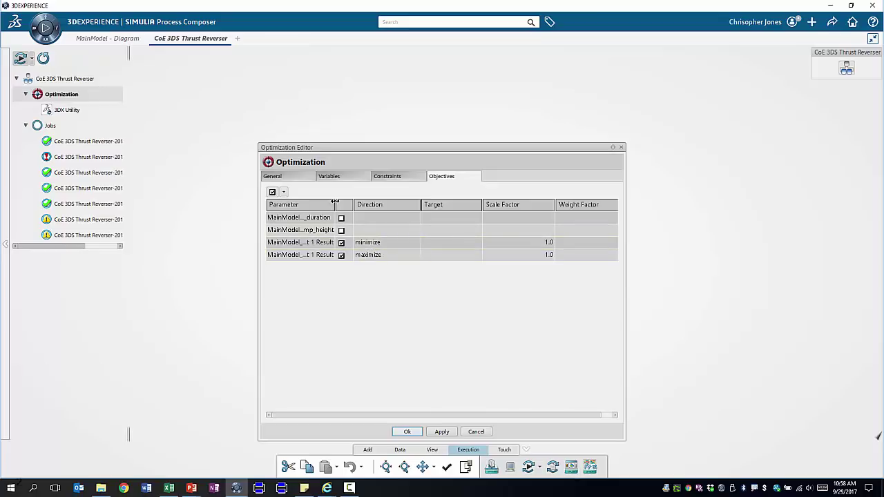
drag(335, 201, 414, 203)
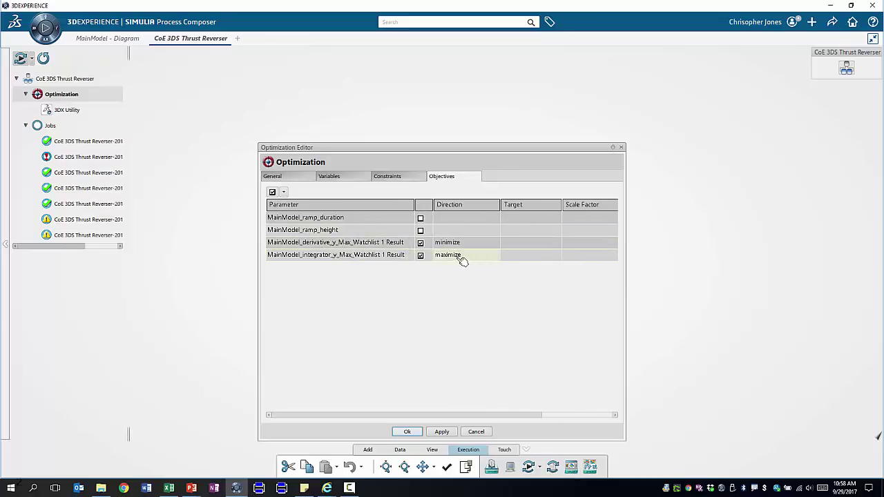
drag(475, 415, 547, 415)
click(621, 147)
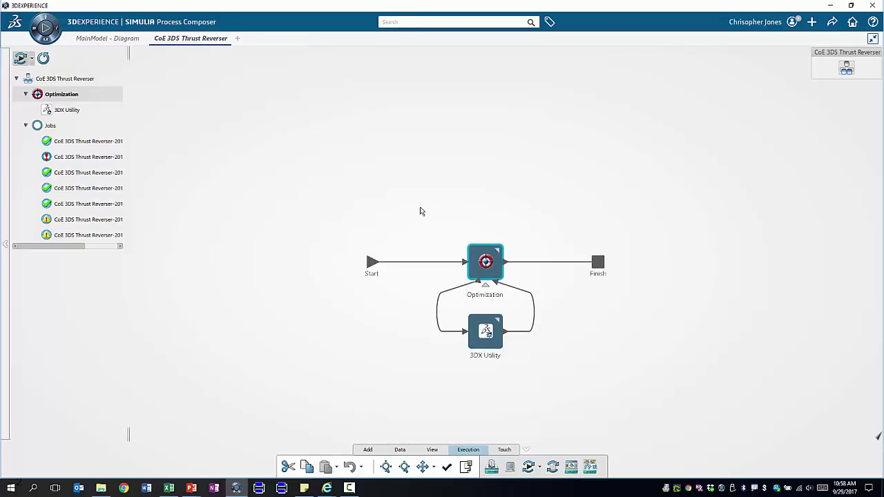
Open the first completed optimization job's results in Results Analytics.
click(94, 141)
double_click(94, 141)
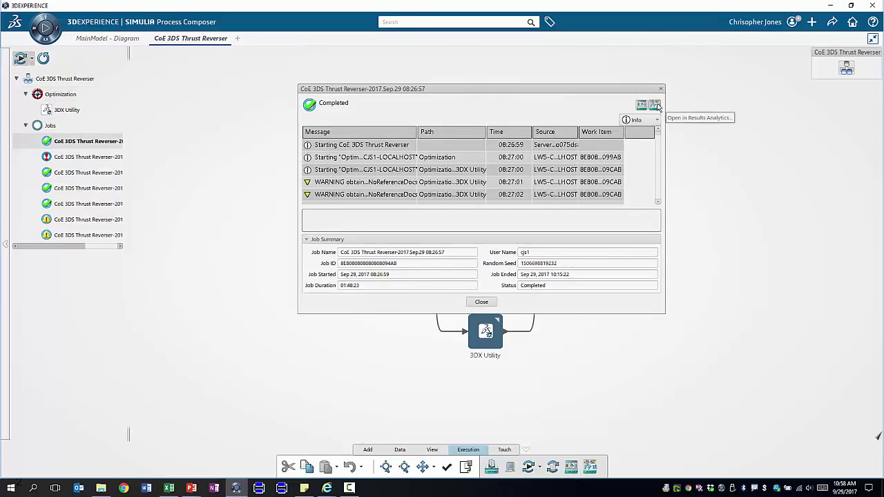
click(657, 105)
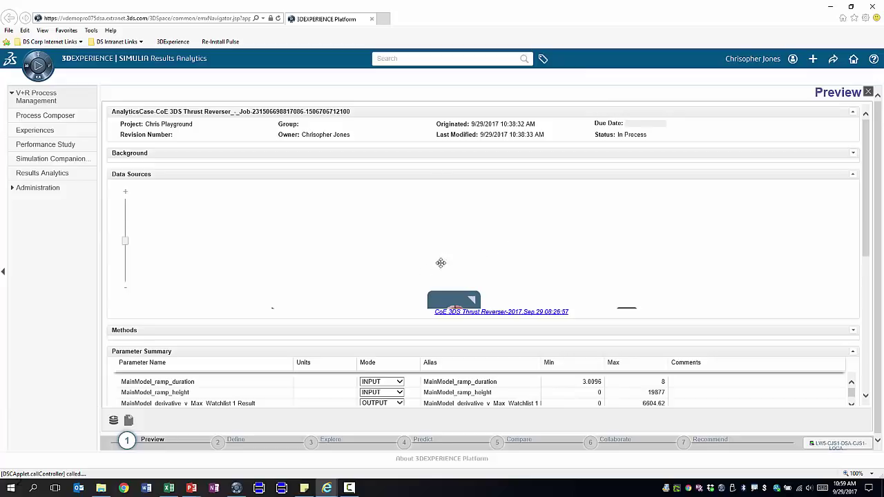
Review the Preview parameter statistics, then view all 101 design points ranked by score in Explore.
scroll(418, 272, down, 2)
scroll(415, 272, down, 1)
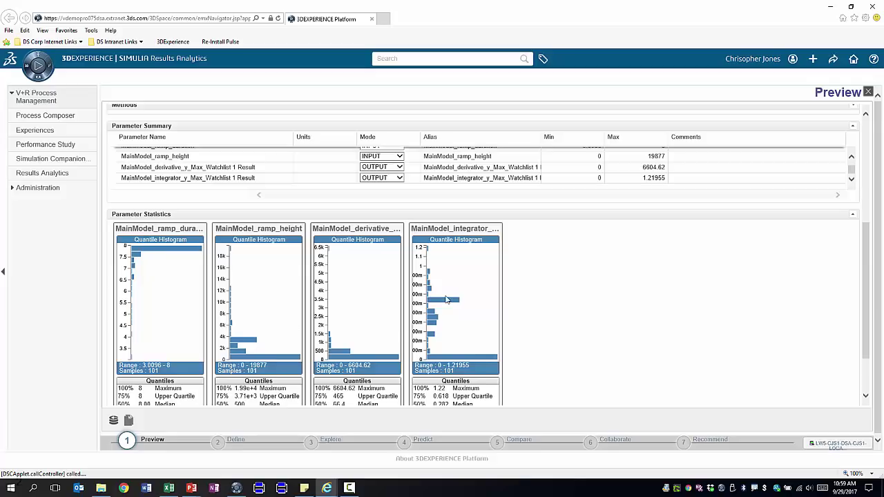
click(335, 442)
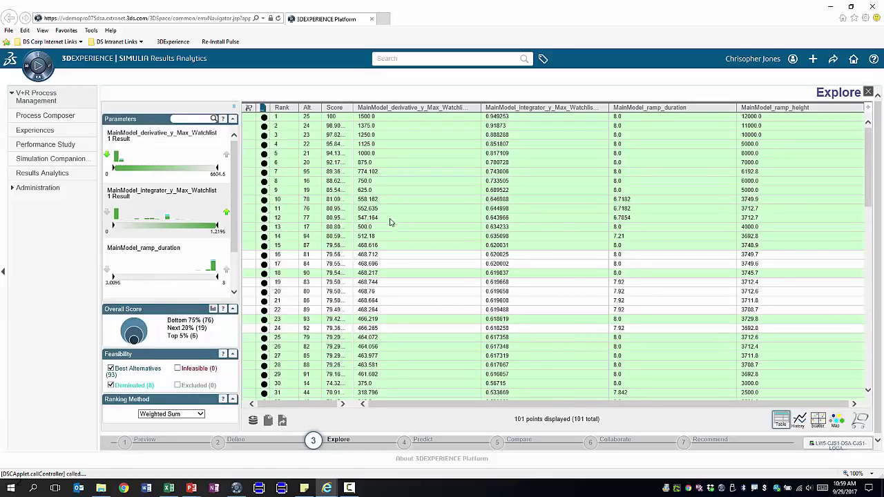
drag(870, 143, 855, 264)
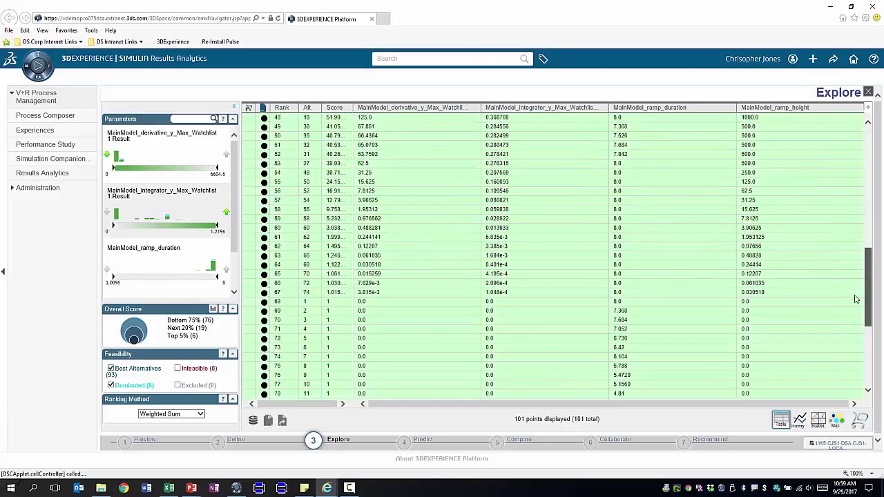
scroll(622, 260, up, 15)
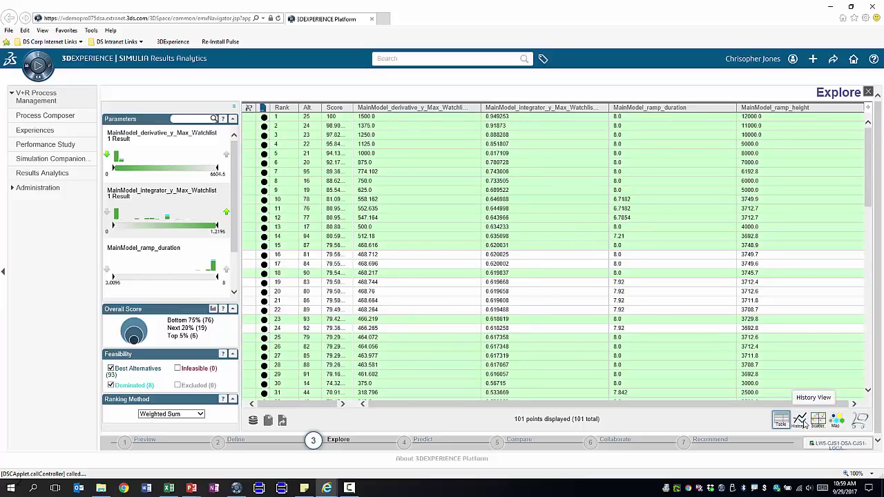
click(803, 422)
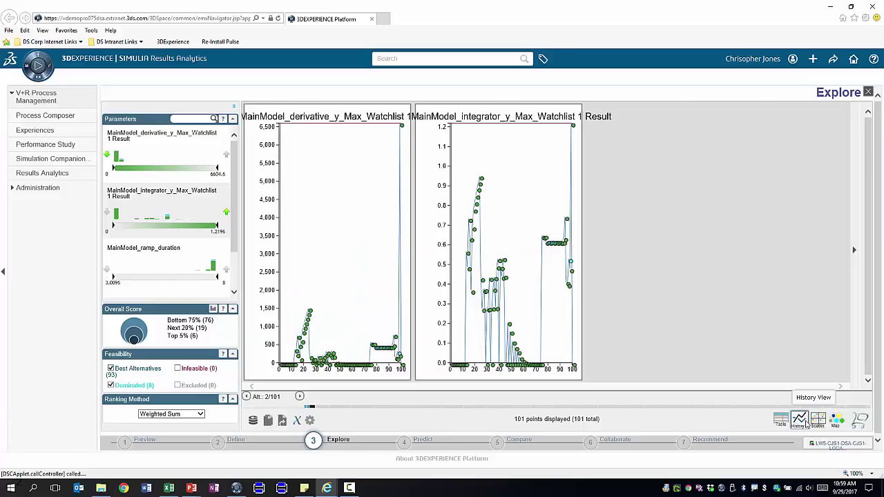
click(818, 421)
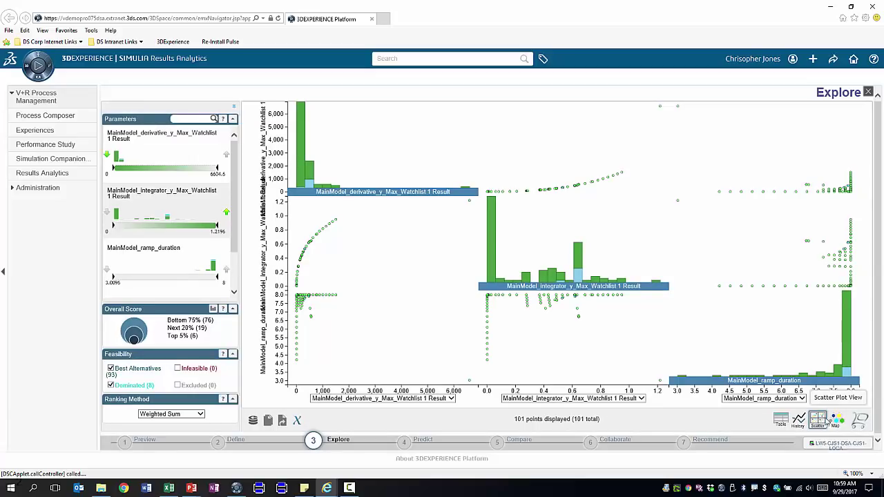
click(840, 423)
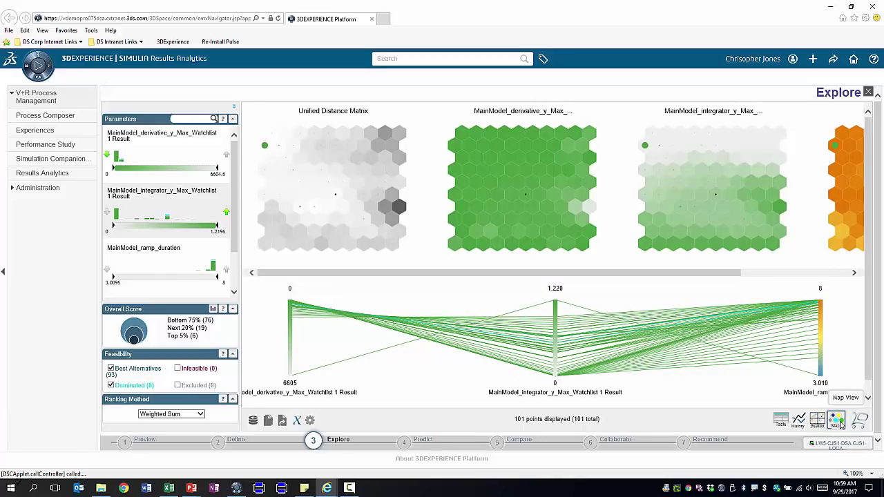
click(781, 420)
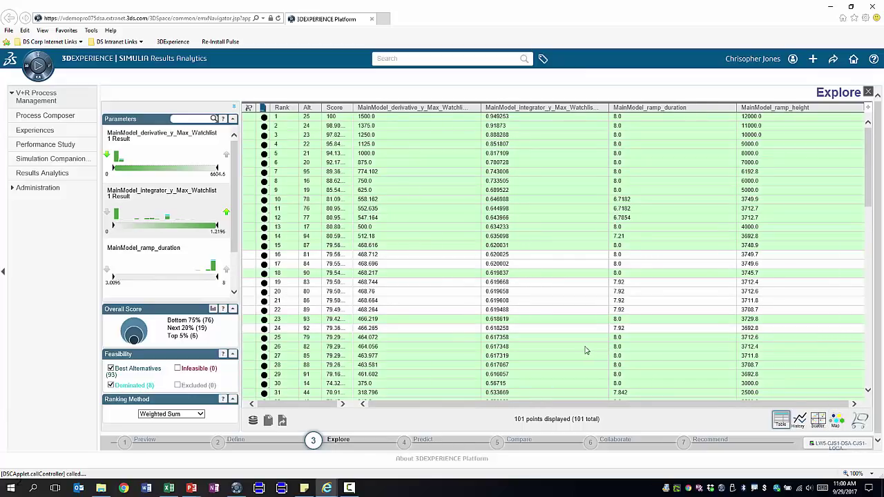
Add Alternatives 25, 24 and 23 to the basket, compare them, and view their score breakdown.
right_click(254, 118)
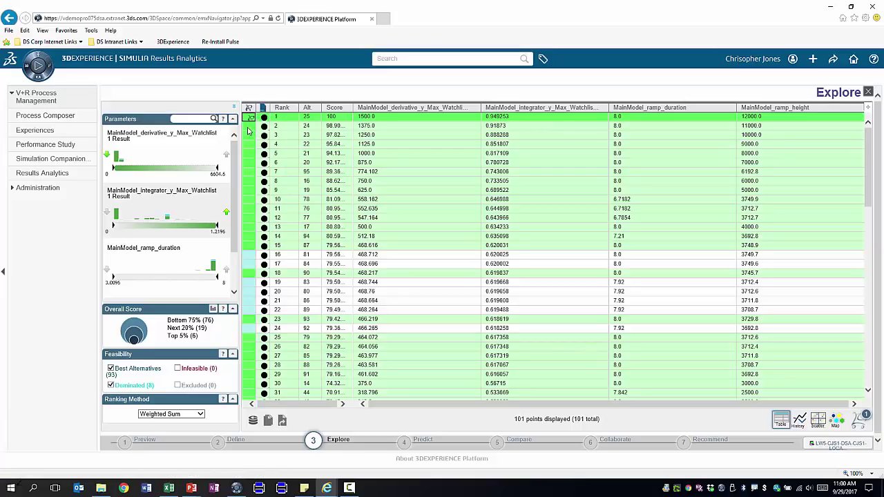
right_click(253, 128)
key(Escape)
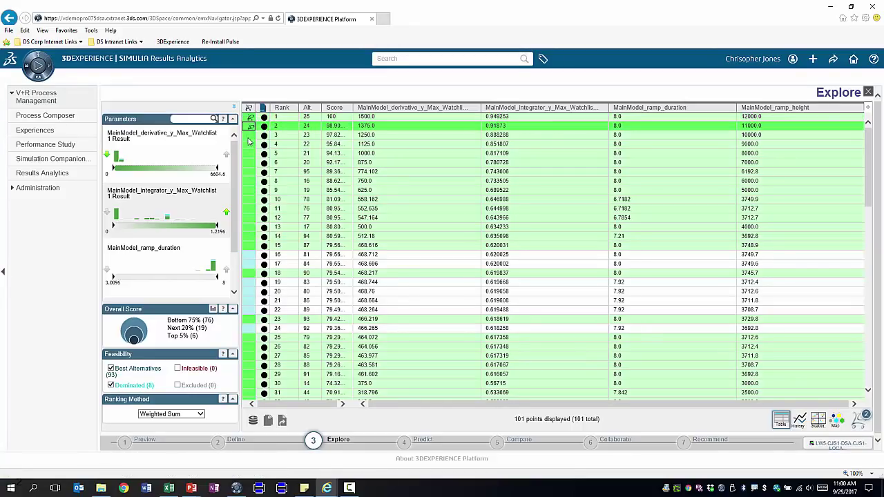
right_click(250, 137)
click(282, 173)
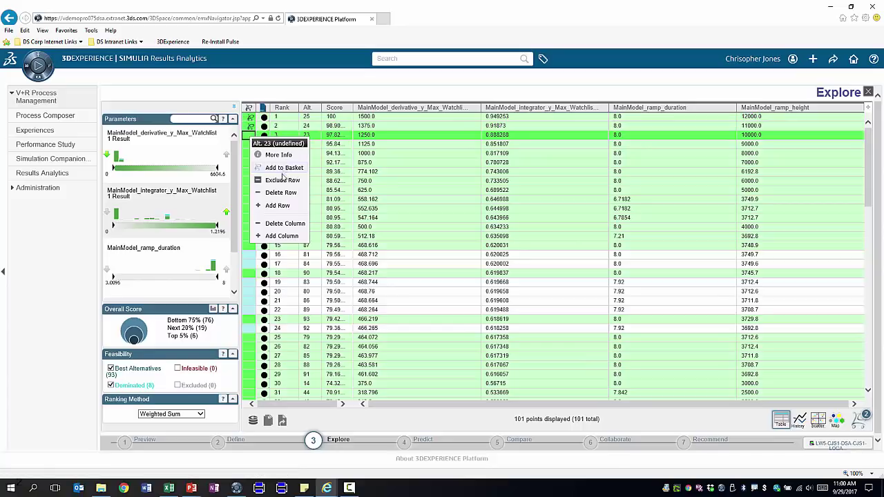
click(519, 441)
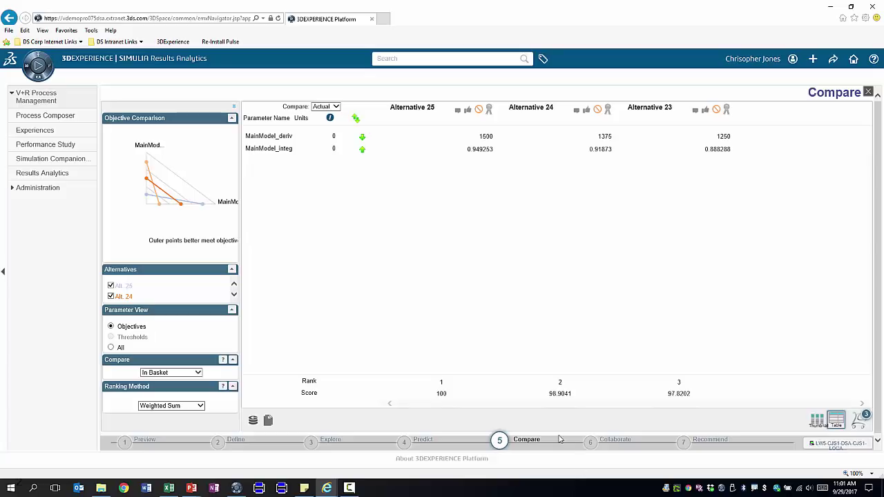
click(606, 445)
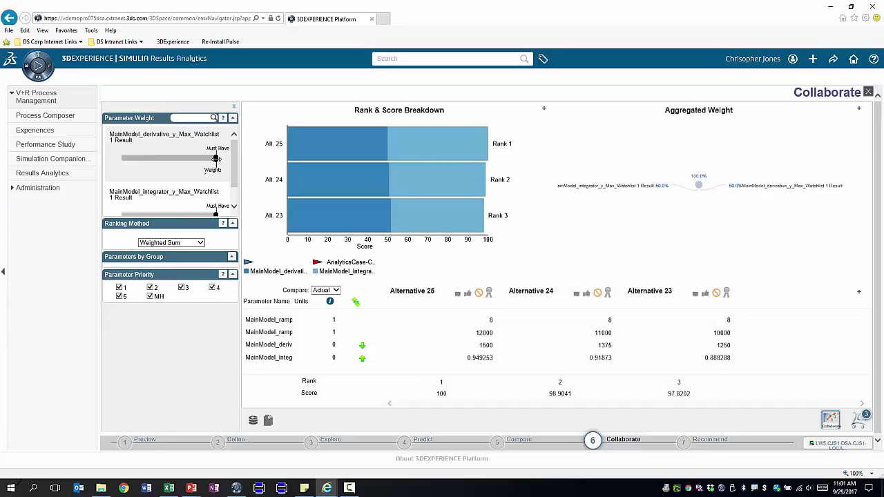
Lower the derivative_y_Max weight to 4.16, rescoring Alternatives 24 and 23 to 98.441 and 96.8932.
drag(216, 159, 197, 159)
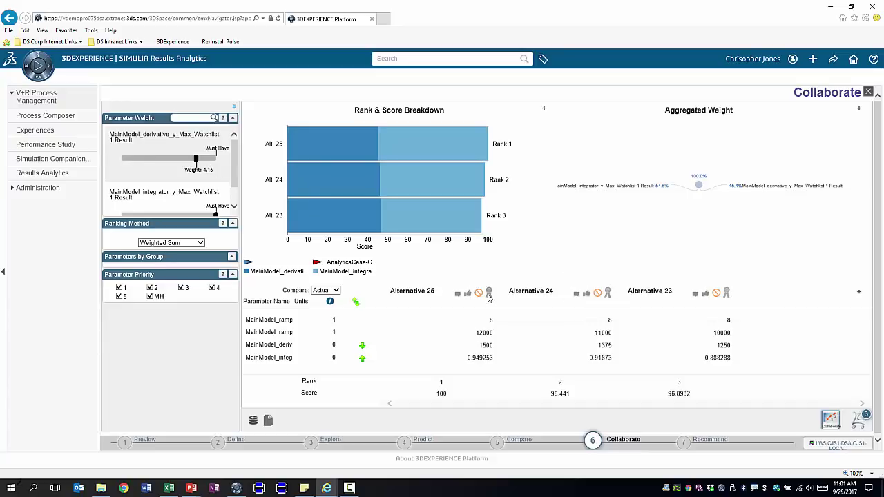
Review the recommended Alternative 25: ramp_duration 8, ramp_height 12000, score 100.
click(716, 442)
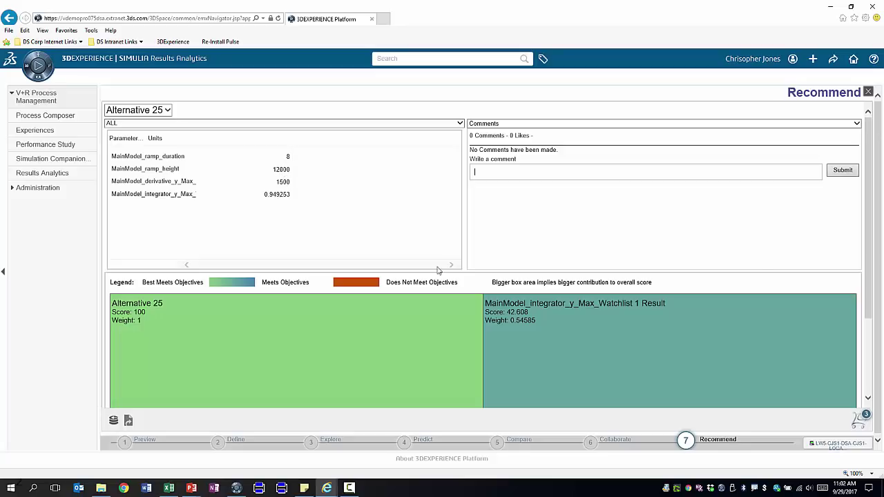
Set the MainModel ramp block's height to 12000 and duration to 8.
click(833, 6)
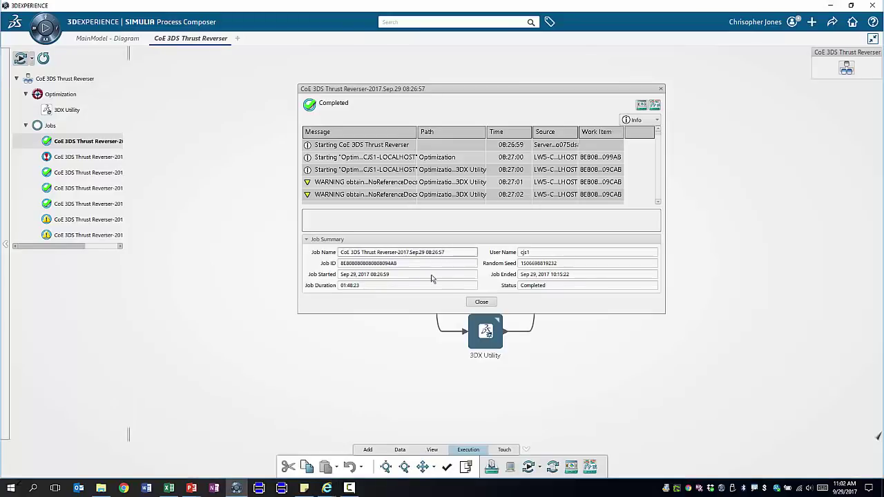
click(115, 40)
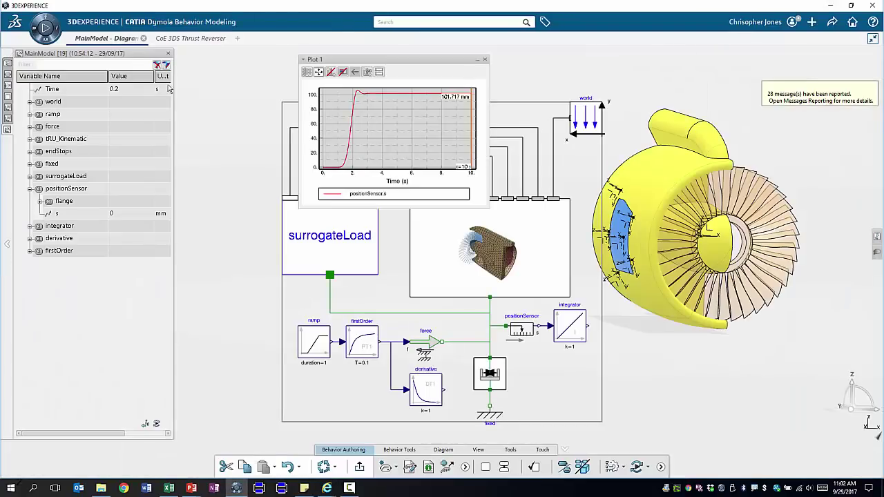
double_click(322, 350)
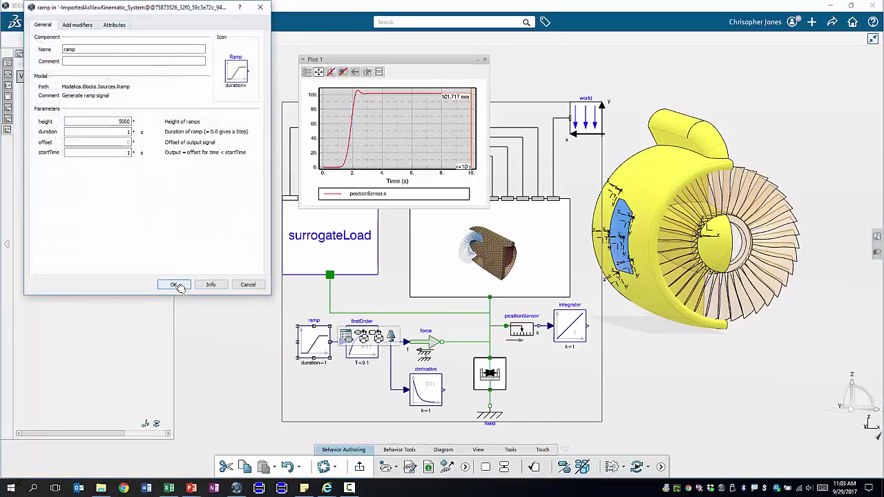
double_click(121, 121)
text(12000)
double_click(125, 131)
text(8)
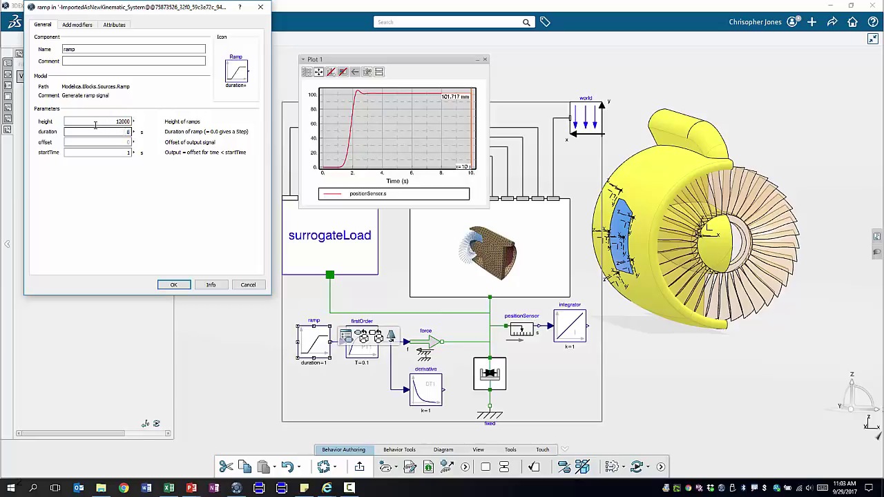
click(173, 285)
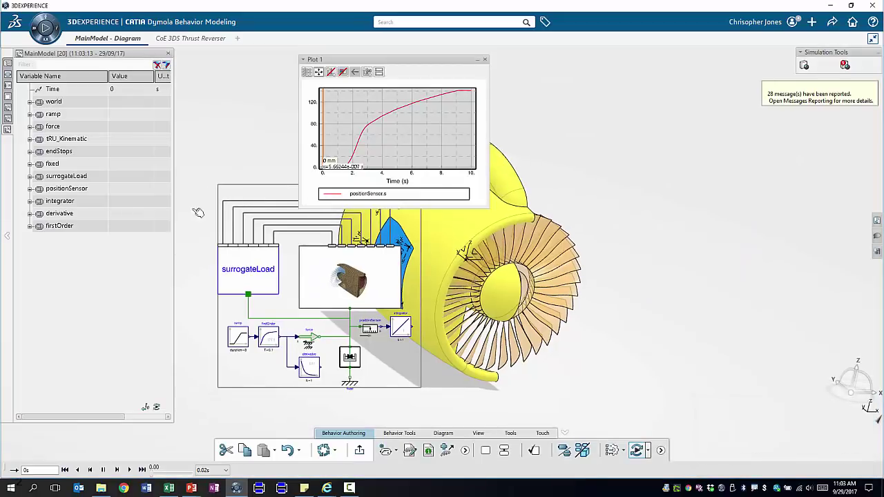
Rotate and zoom onto the reverser panel and play back the new simulation result set [20].
mouse_move(371, 151)
middle_drag(565, 382, 822, 321)
scroll(751, 262, up, 5)
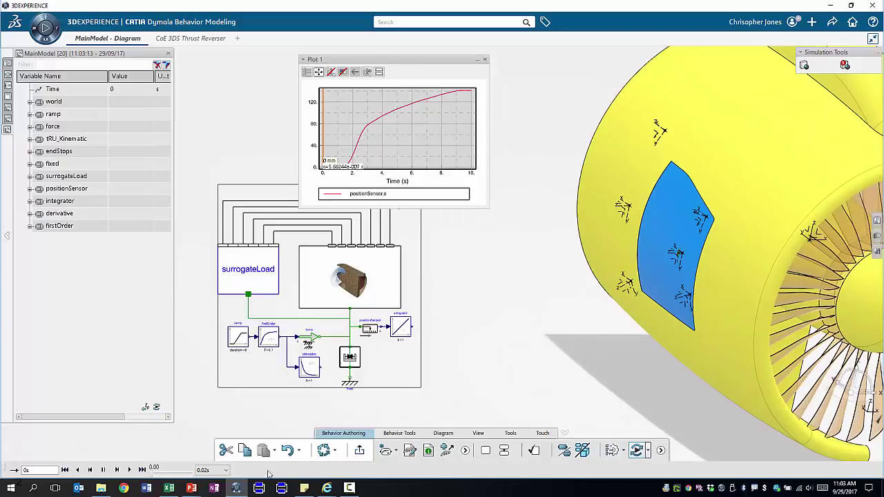
click(130, 471)
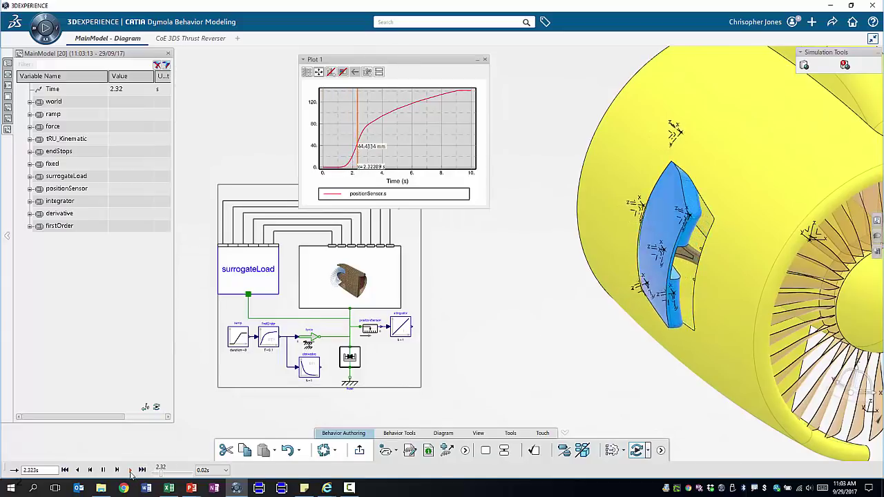